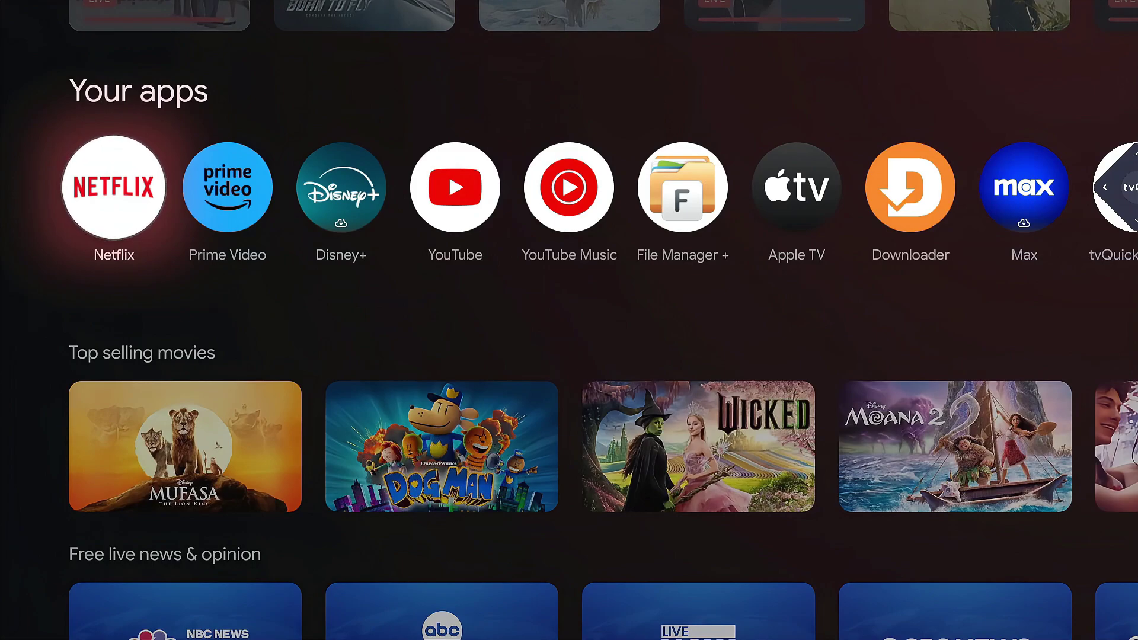
Browse the home screen's app grid to the File Manager + tile.
{"action": "key", "text": "Home"}
{"action": "key", "text": "Down"}
{"action": "key", "text": "Down"}
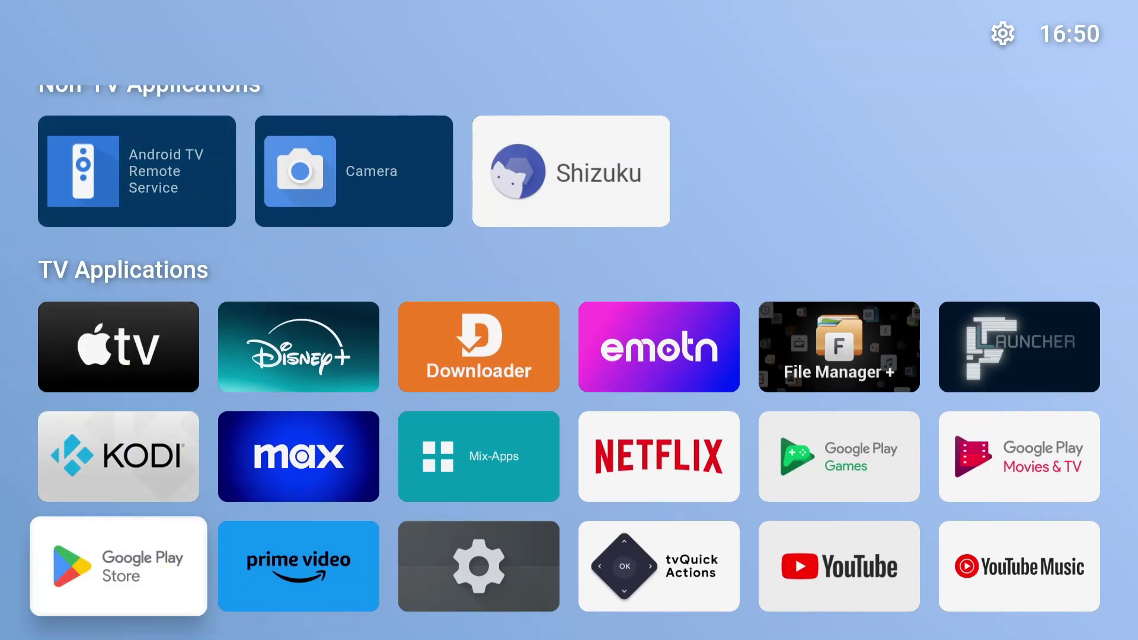
{"action": "key", "text": "Right"}
{"action": "key", "text": "Right"}
{"action": "key", "text": "Up"}
{"action": "key", "text": "Up"}
{"action": "key", "text": "Up"}
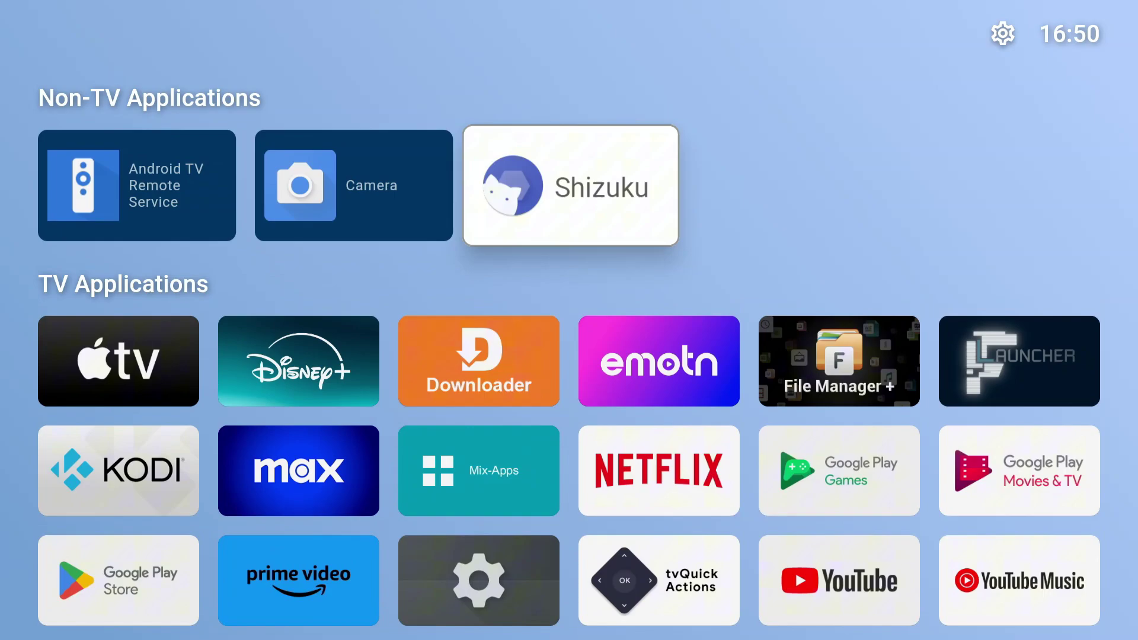
{"action": "key", "text": "Left"}
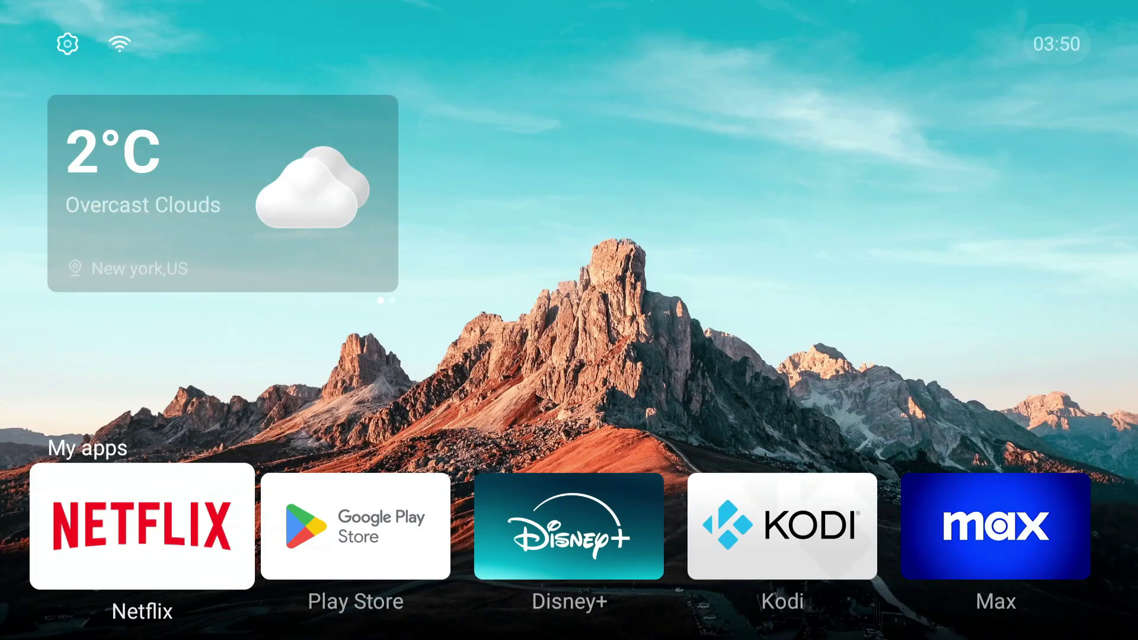
{"action": "key", "text": "Right"}
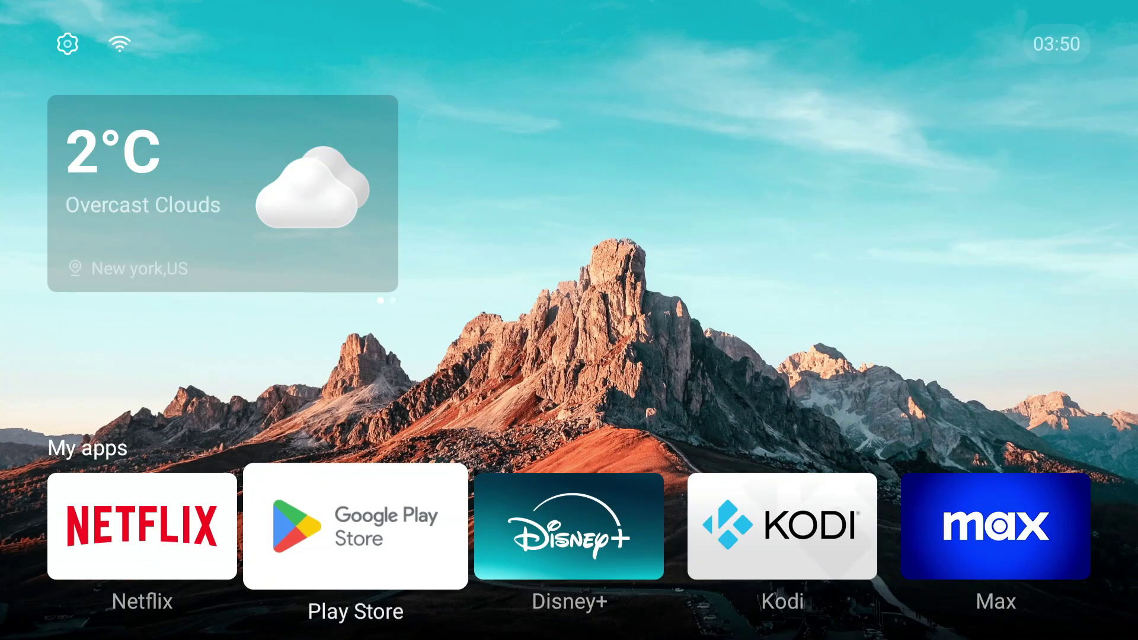
{"action": "key", "text": "Right"}
{"action": "key", "text": "Right"}
{"action": "key", "text": "Left"}
{"action": "key", "text": "Left"}
{"action": "key", "text": "Left"}
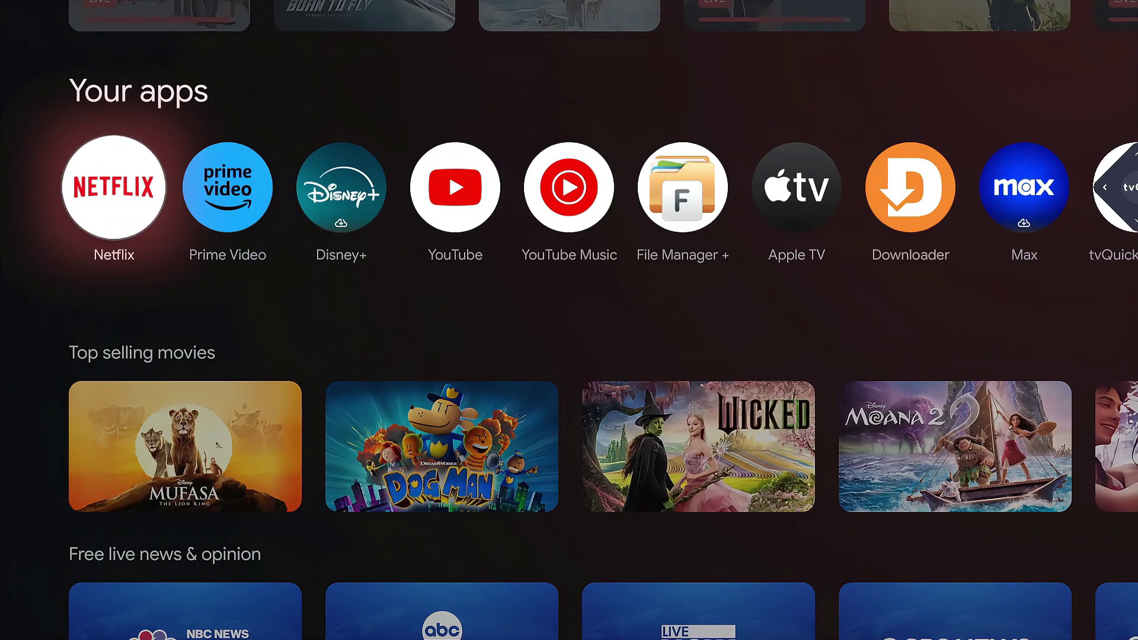
{"action": "key", "text": "Right"}
{"action": "key", "text": "Right"}
{"action": "key", "text": "Right"}
{"action": "key", "text": "Right"}
{"action": "key", "text": "Right"}
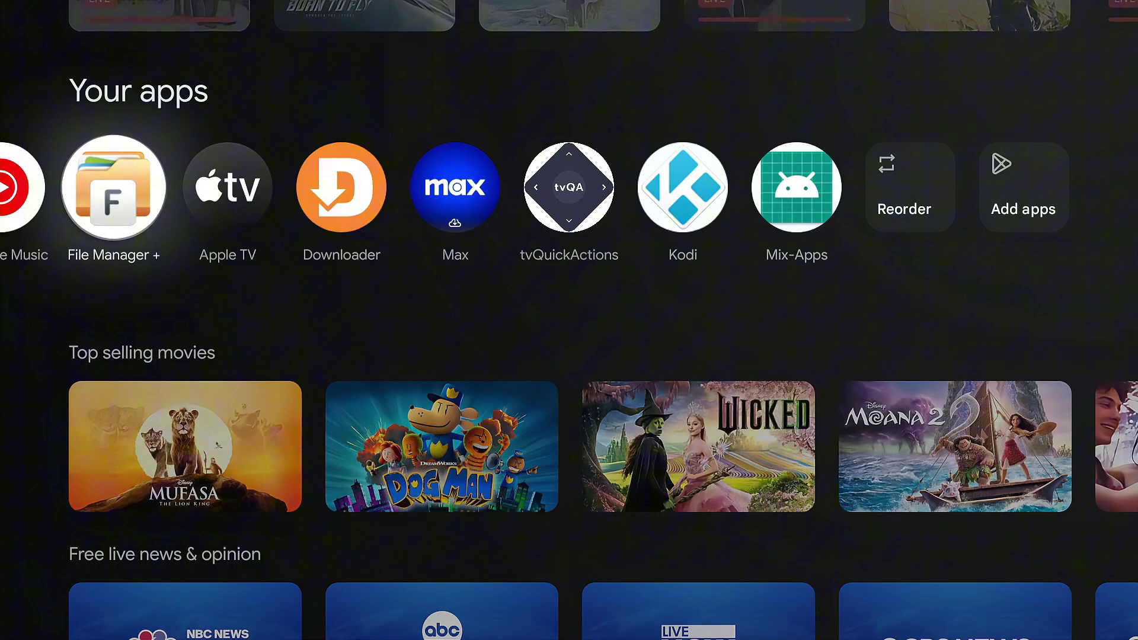
Launch File Manager +, open the USB drive and highlight LM (ATV) - 1.0.4.apk.
{"action": "key", "text": "Return"}
{"action": "key", "text": "Right"}
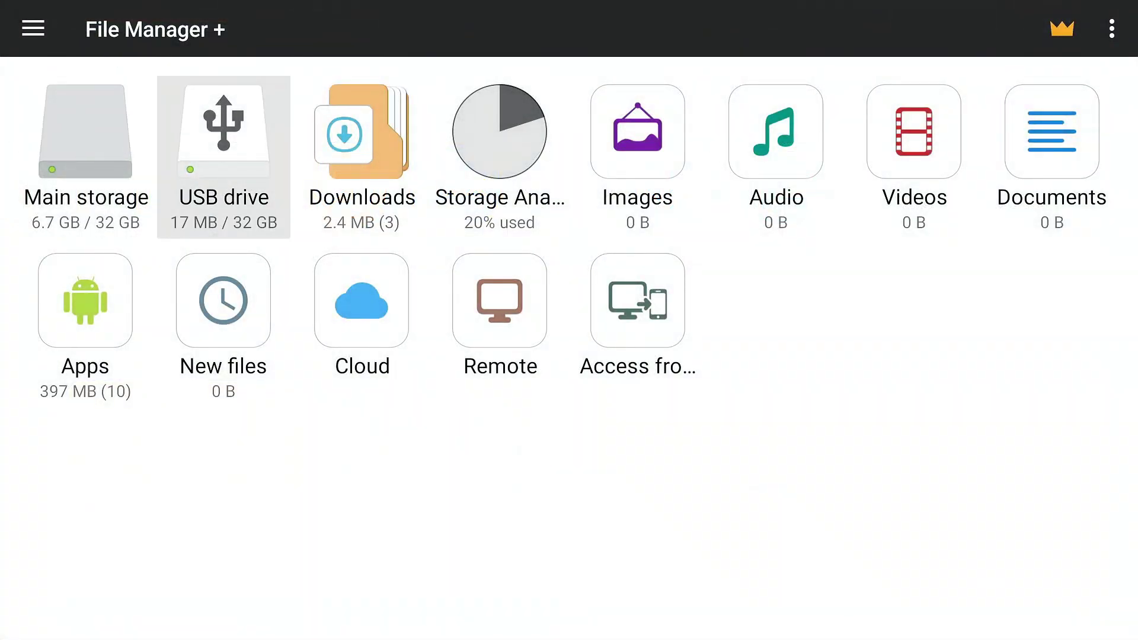
{"action": "key", "text": "Return"}
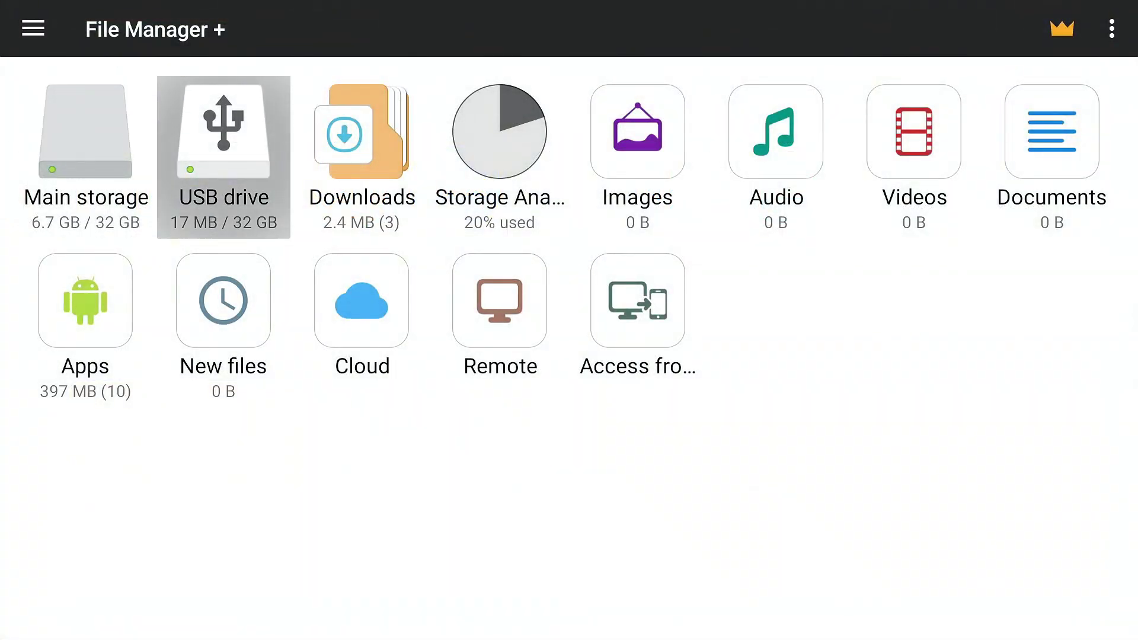
{"action": "key", "text": "Down"}
{"action": "key", "text": "Down"}
{"action": "key", "text": "Down"}
{"action": "key", "text": "Down"}
{"action": "key", "text": "Down"}
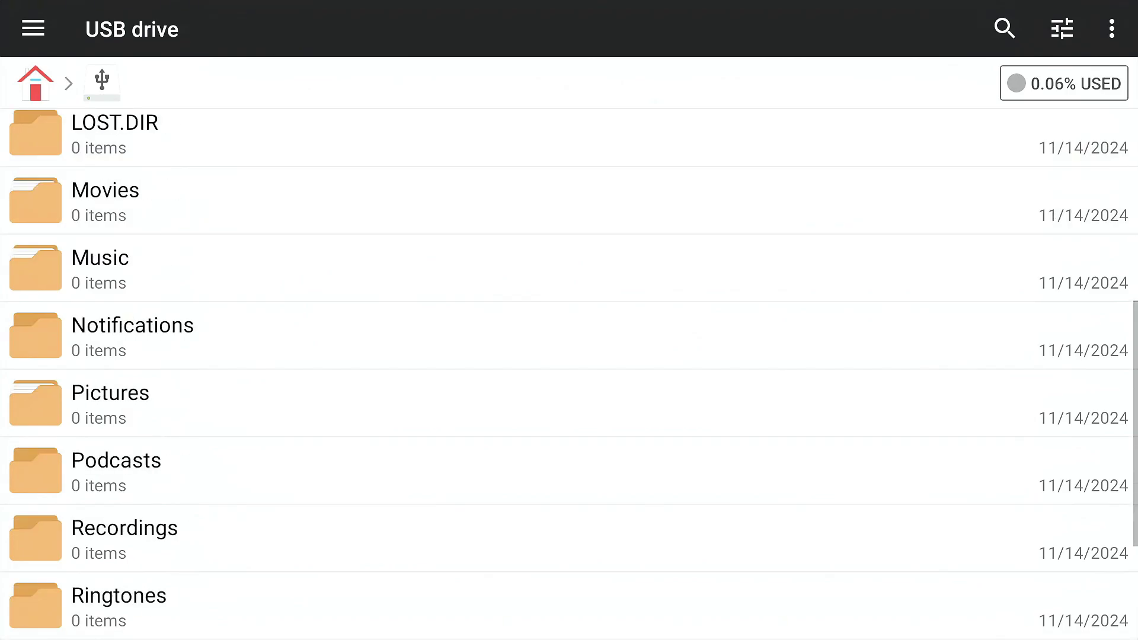
{"action": "key", "text": "Down"}
{"action": "key", "text": "Down"}
{"action": "key", "text": "Down"}
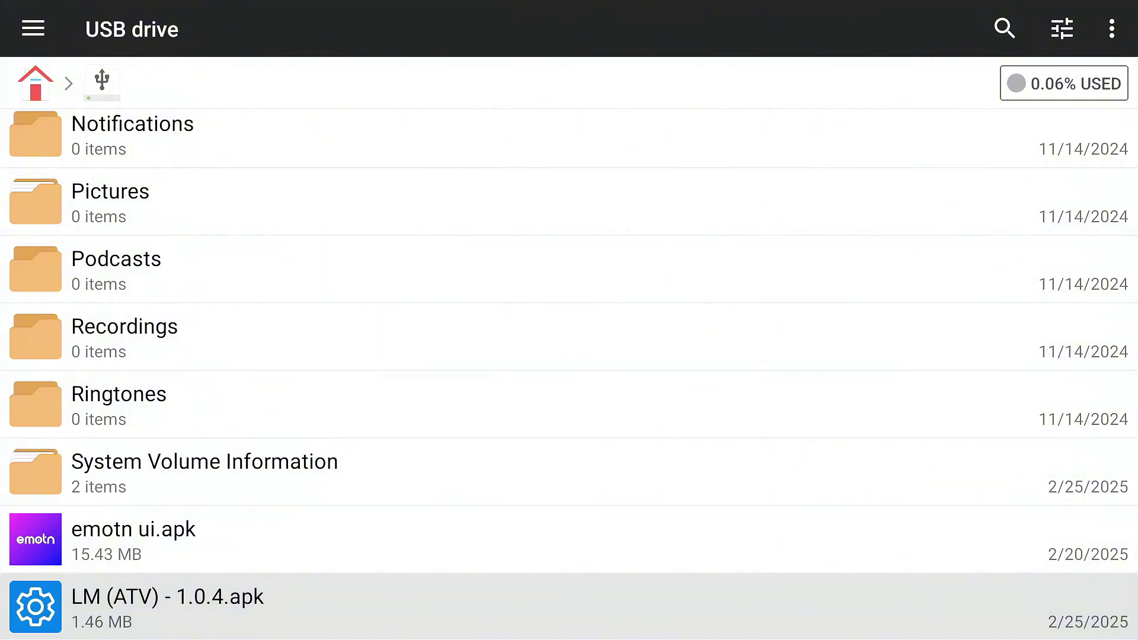
Install Launcher Manager from LM (ATV) - 1.0.4.apk and return to the USB file list.
{"action": "key", "text": "Return"}
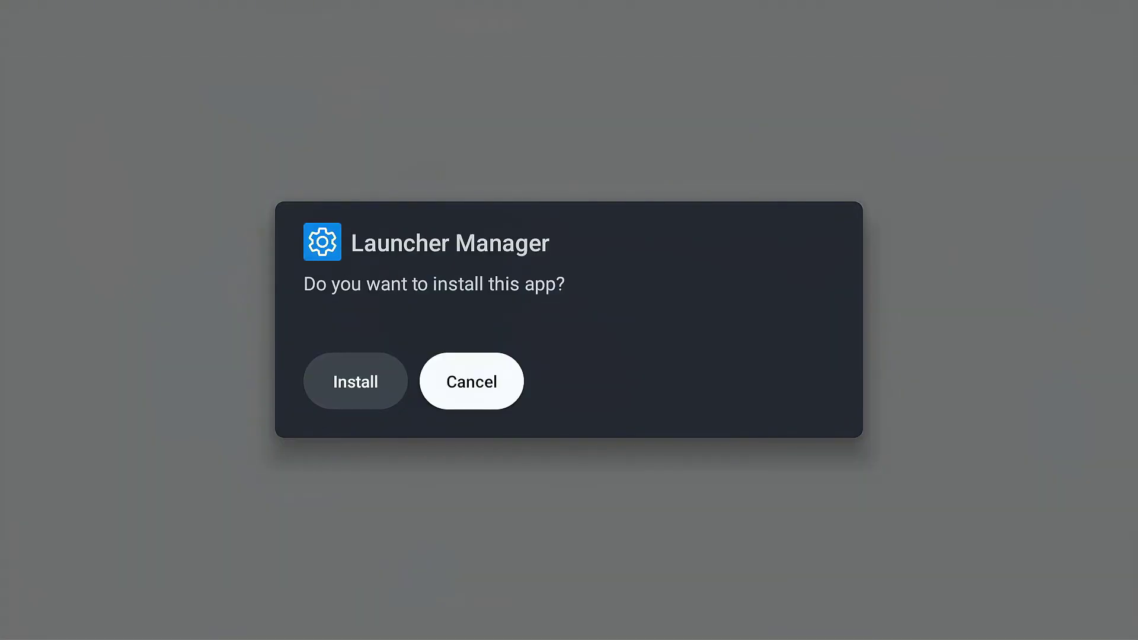
{"action": "key", "text": "Left"}
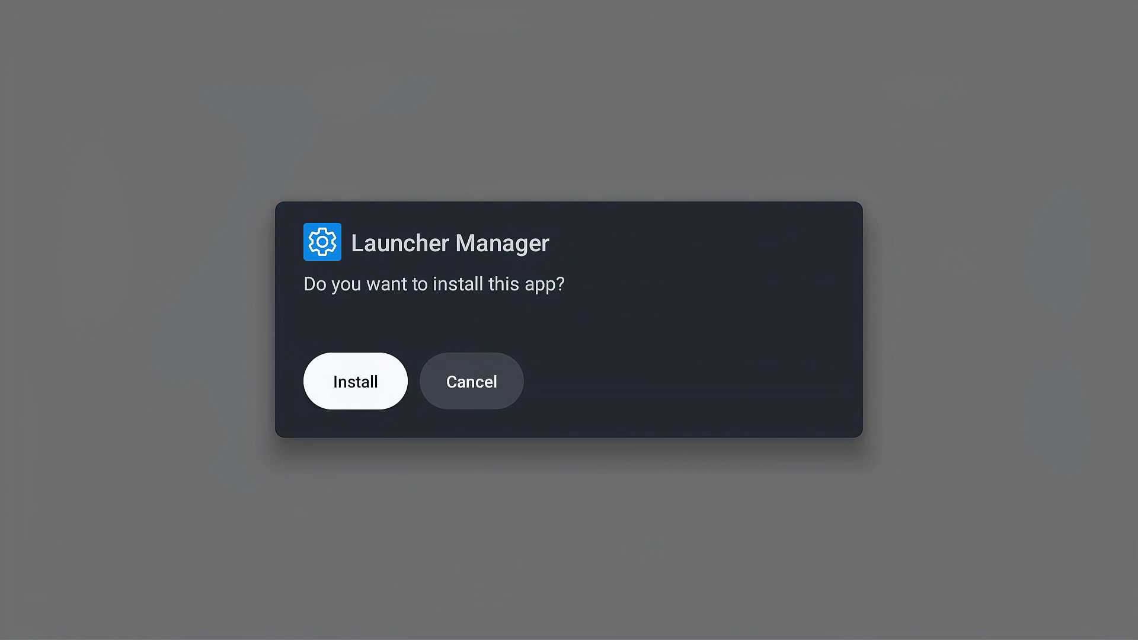
{"action": "key", "text": "Return"}
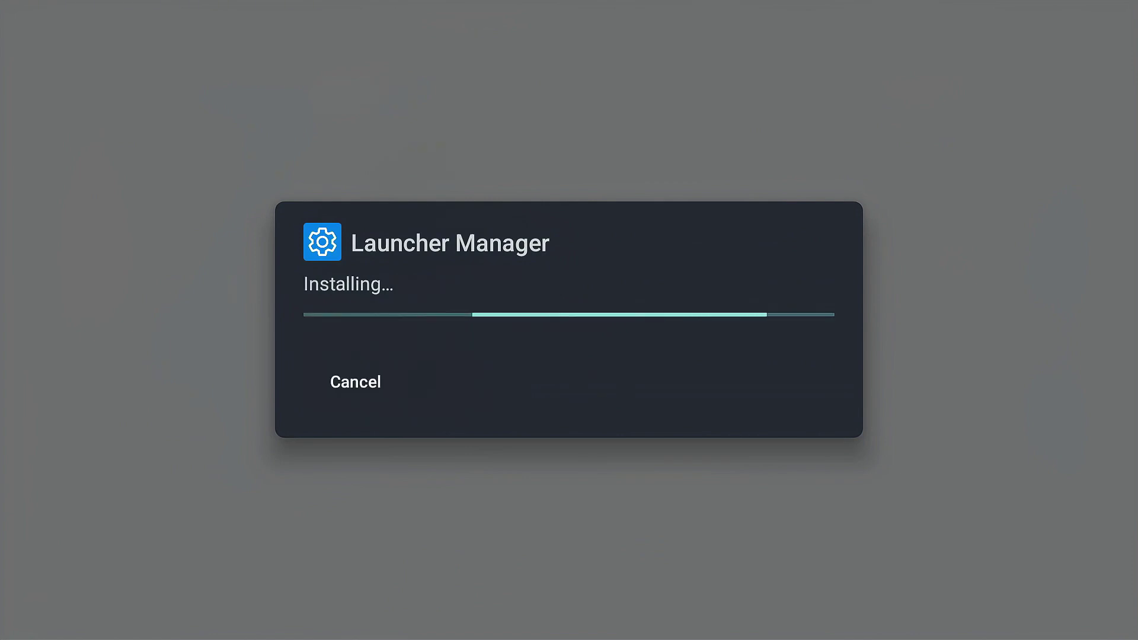
{"action": "key", "text": "Return"}
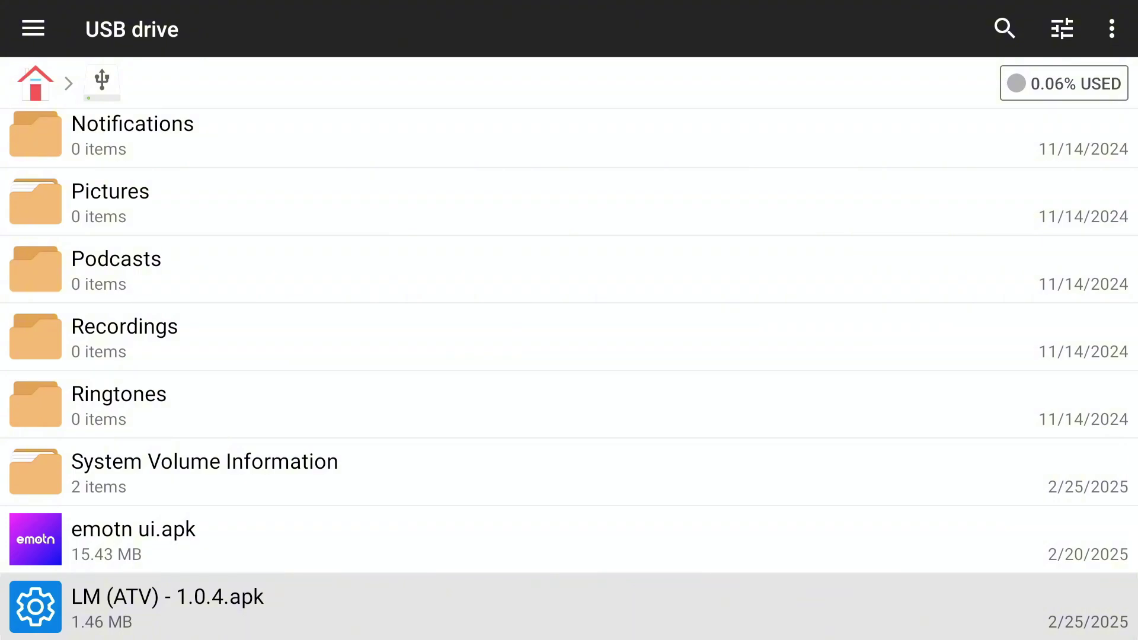
{"action": "key", "text": "Up"}
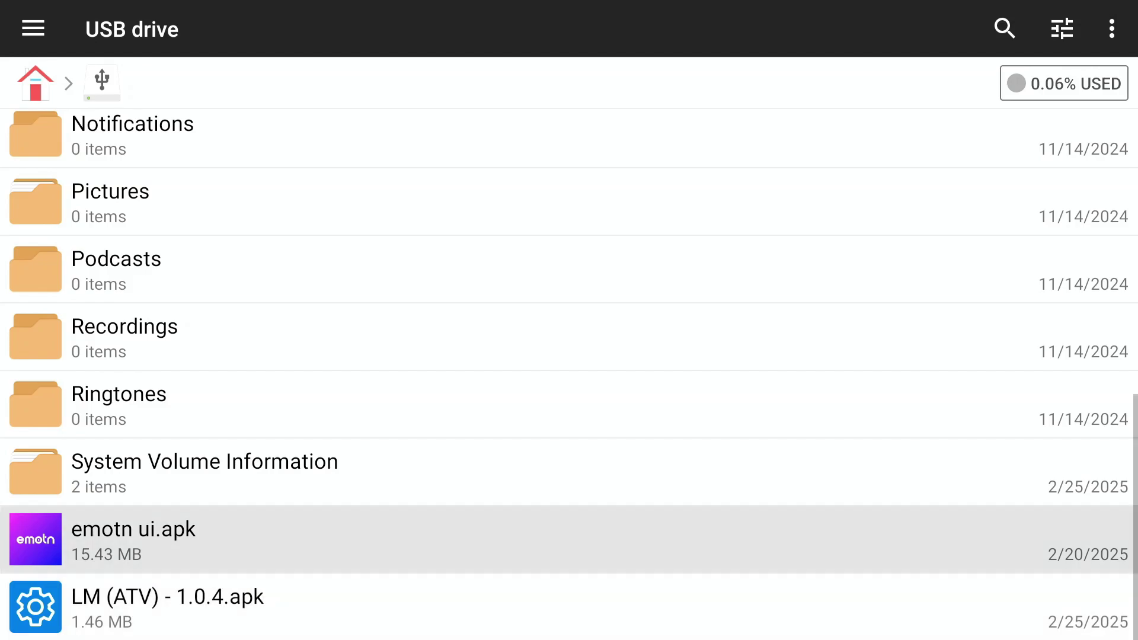
Return to the Google TV home screen and open Google Play Store from Your apps.
{"action": "key", "text": "Home"}
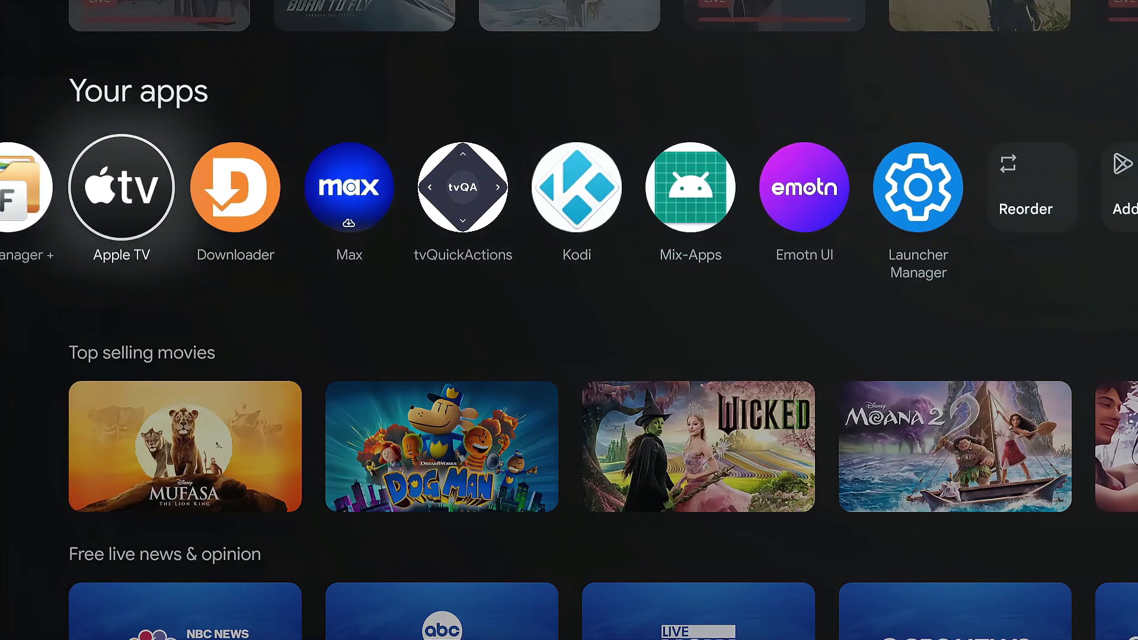
{"action": "key", "text": "Home"}
{"action": "key", "text": "Down"}
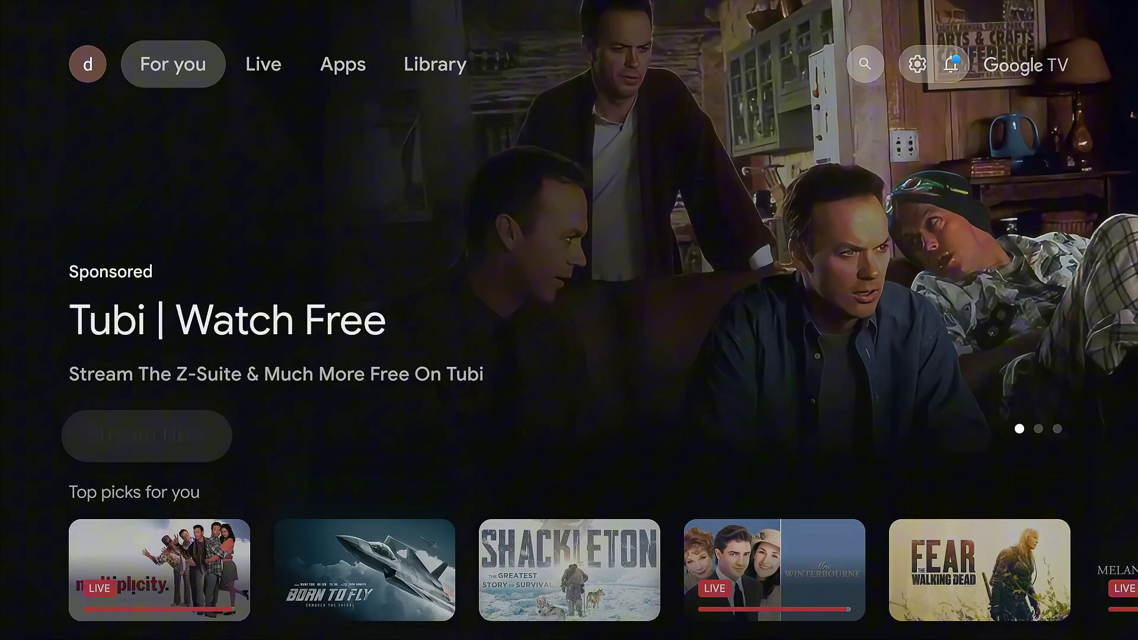
{"action": "key", "text": "Down"}
{"action": "key", "text": "Down"}
{"action": "key", "text": "Right"}
{"action": "key", "text": "Right"}
{"action": "key", "text": "Right"}
{"action": "key", "text": "Right"}
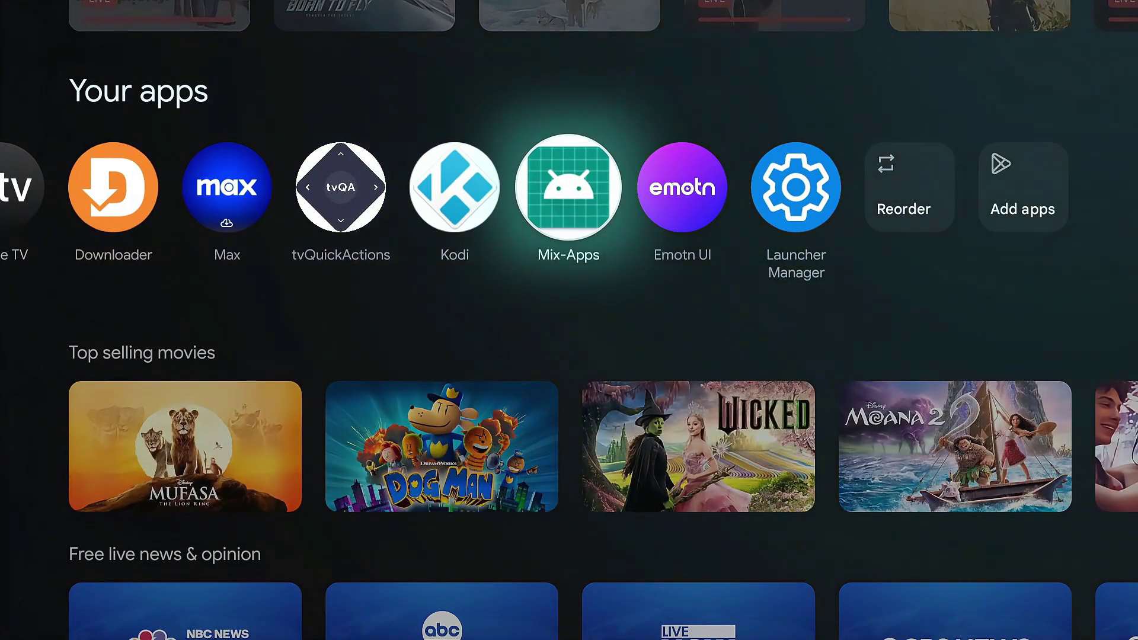
{"action": "key", "text": "Return"}
Search Google Play Store for 'launcher' with the on-screen keyboard.
{"action": "key", "text": "Return"}
{"action": "key", "text": "Left"}
{"action": "key", "text": "Left"}
{"action": "key", "text": "Left"}
{"action": "key", "text": "Left"}
{"action": "key", "text": "Left"}
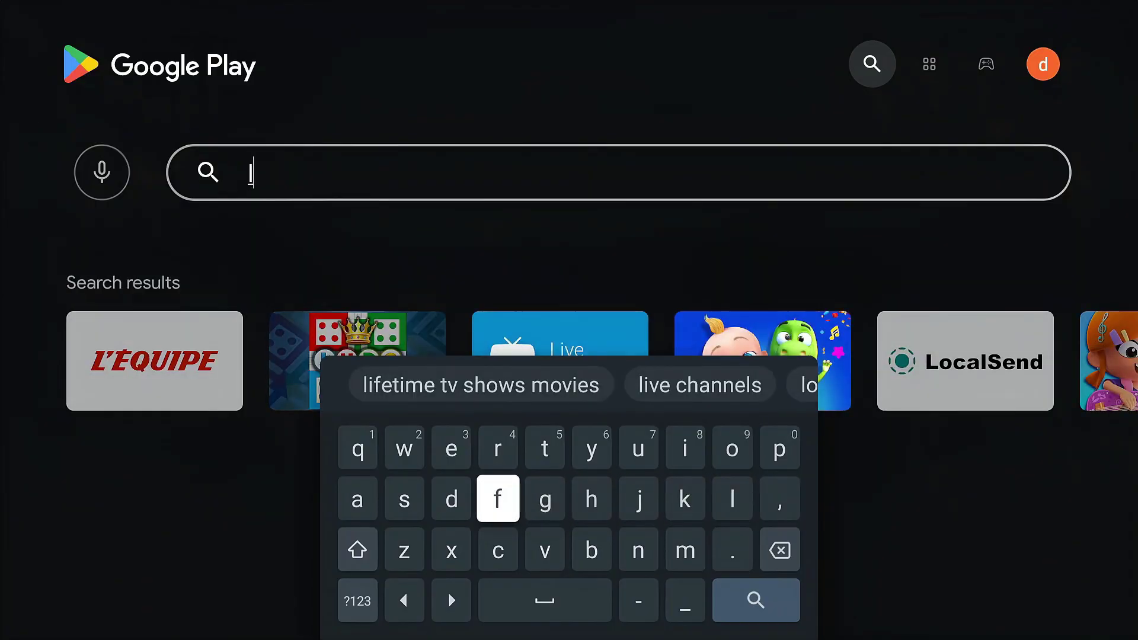
{"action": "key", "text": "Left"}
{"action": "key", "text": "Left"}
{"action": "key", "text": "Left"}
{"action": "key", "text": "Return"}
{"action": "key", "text": "Right"}
{"action": "key", "text": "Right"}
{"action": "key", "text": "Right"}
{"action": "key", "text": "Right"}
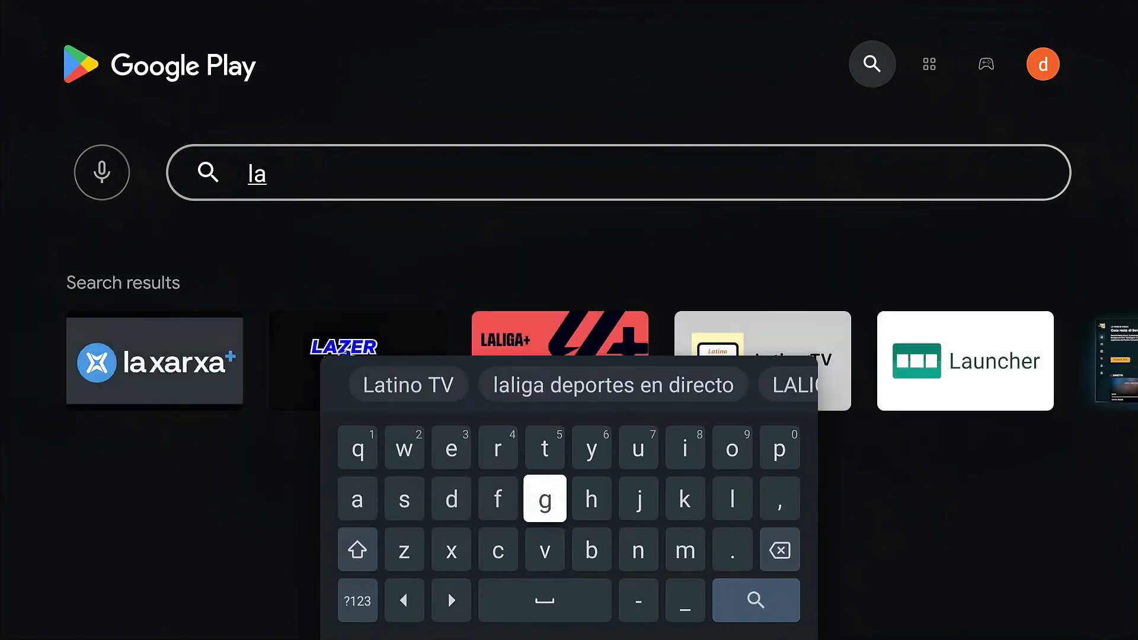
{"action": "key", "text": "Right"}
{"action": "key", "text": "Up"}
{"action": "key", "text": "Right"}
{"action": "key", "text": "Return"}
{"action": "key", "text": "Down"}
{"action": "key", "text": "Down"}
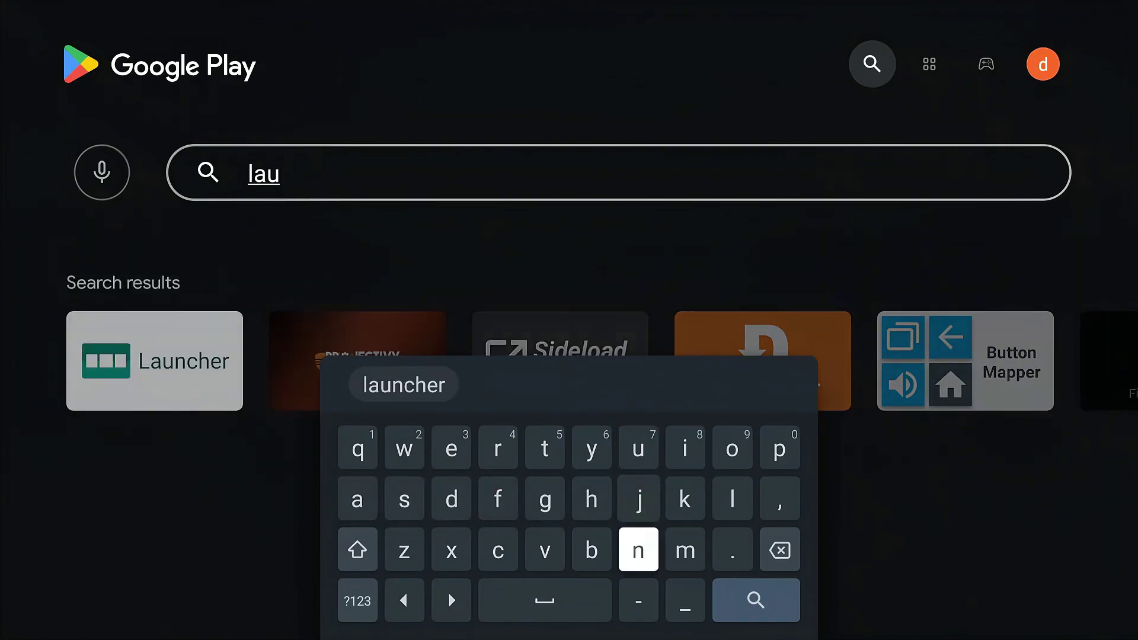
{"action": "key", "text": "Up"}
{"action": "key", "text": "Up"}
{"action": "key", "text": "Up"}
{"action": "key", "text": "Return"}
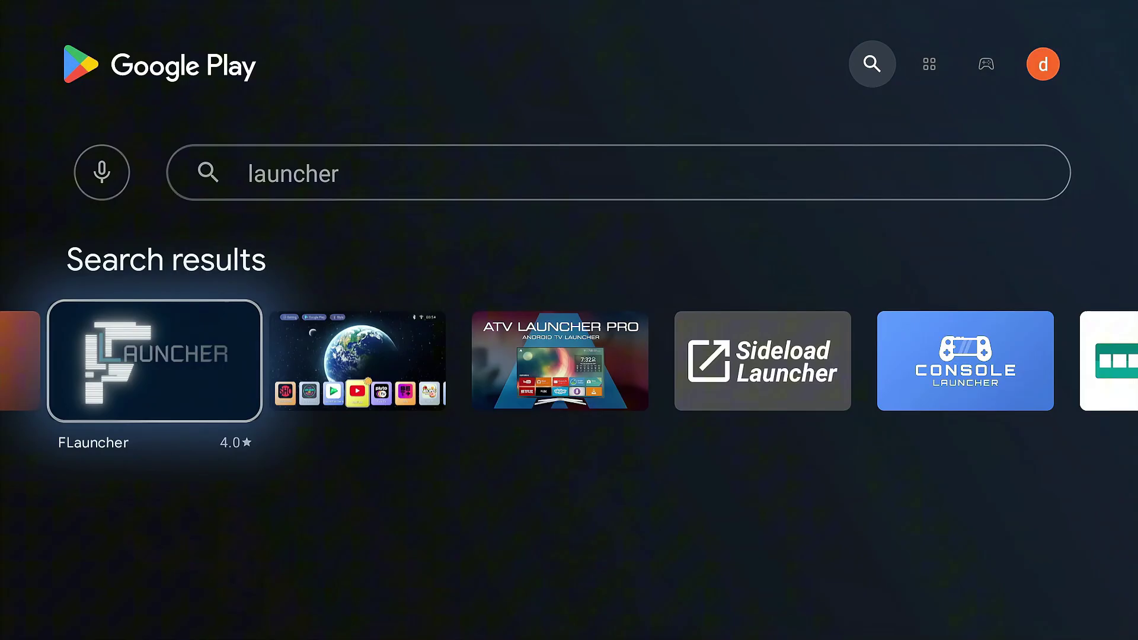
Install FLauncher from its details page and go back home.
{"action": "key", "text": "Return"}
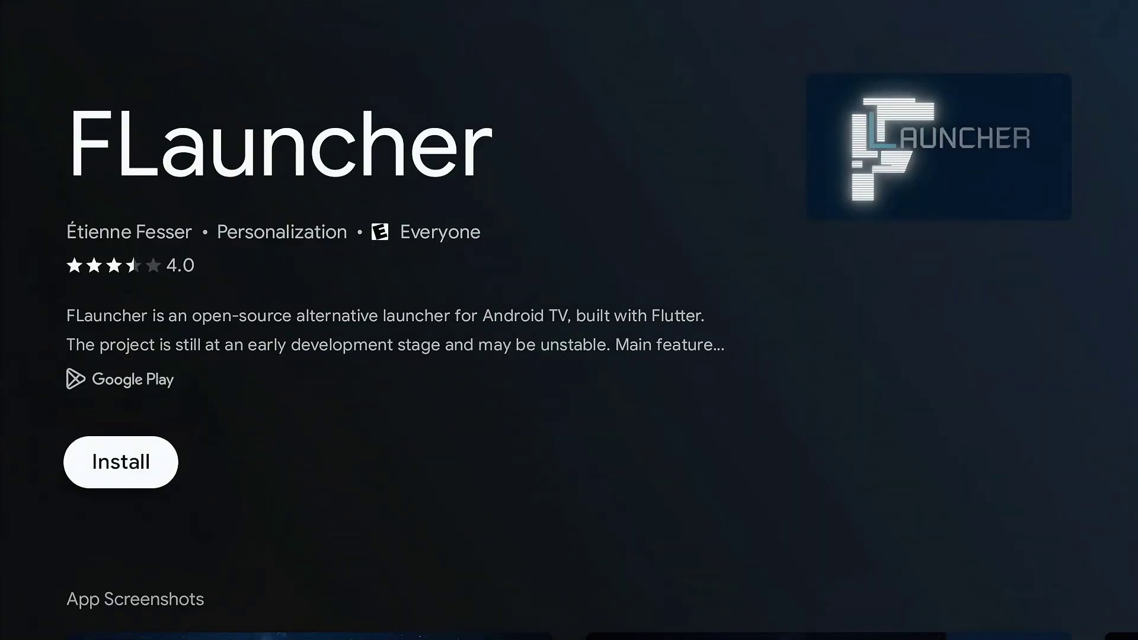
{"action": "key", "text": "Return"}
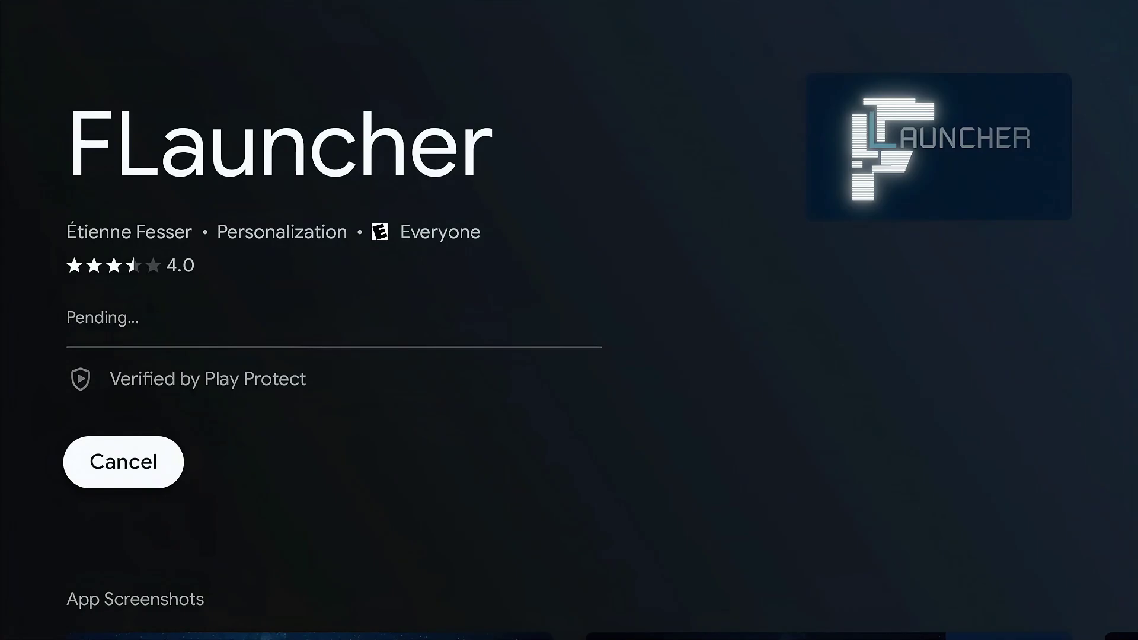
{"action": "key", "text": "Escape"}
{"action": "key", "text": "Right"}
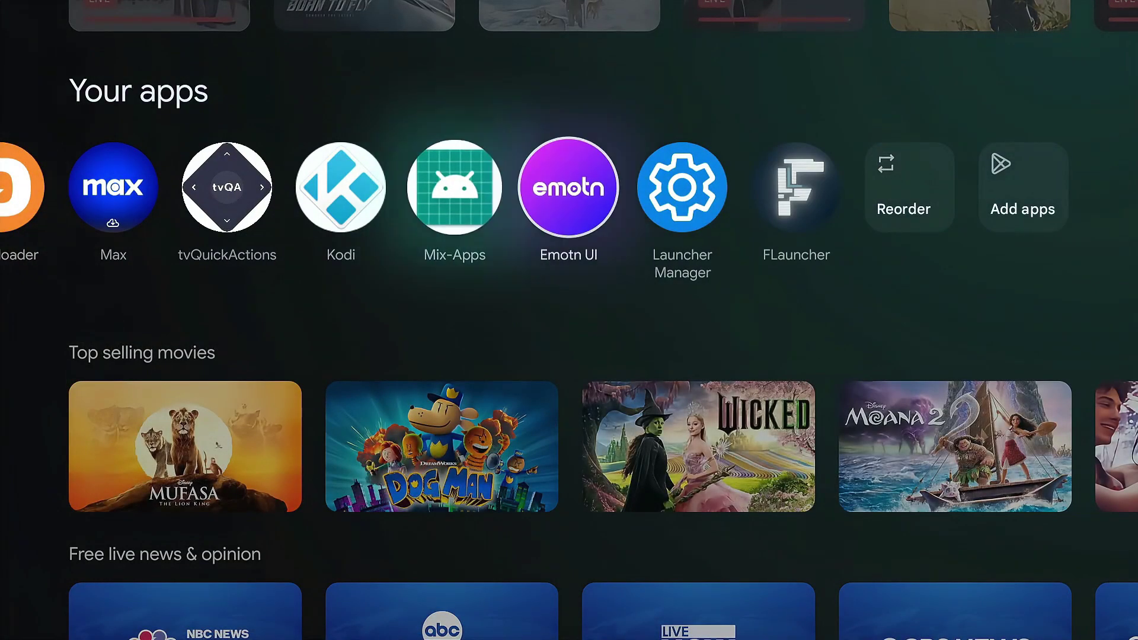
{"action": "key", "text": "Right"}
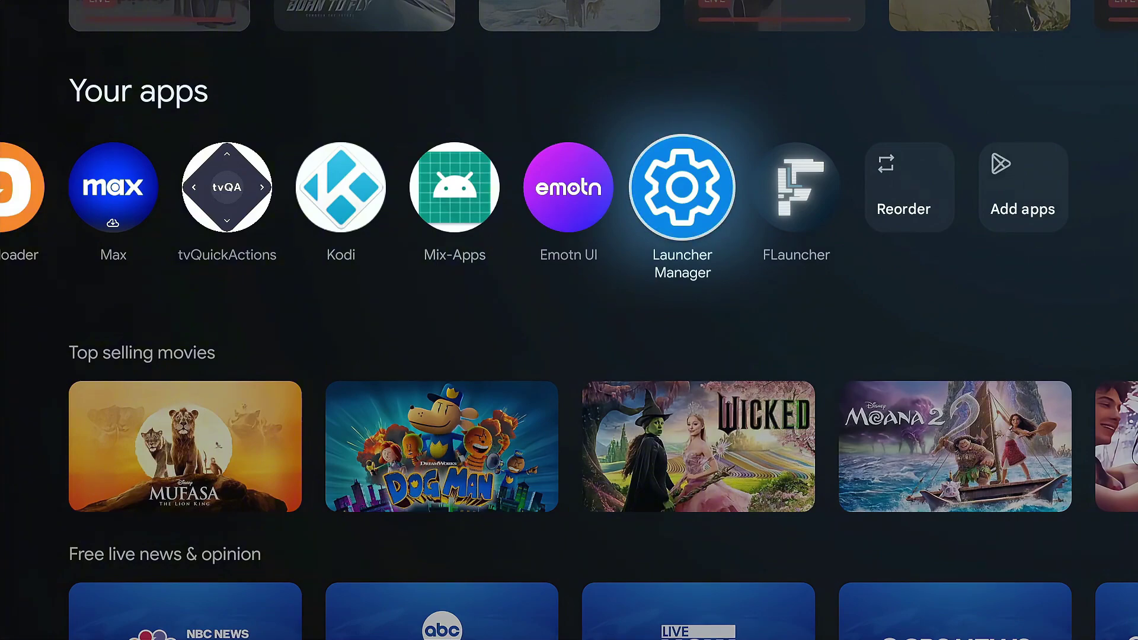
{"action": "key", "text": "Right"}
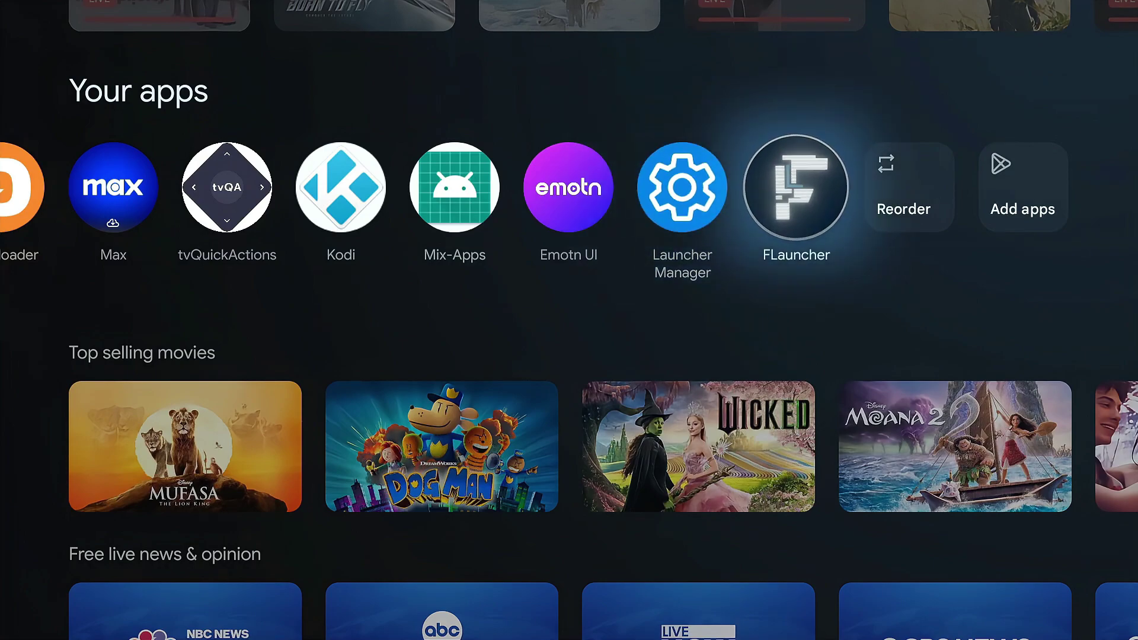
{"action": "key", "text": "Return"}
{"action": "key", "text": "Down"}
{"action": "key", "text": "Down"}
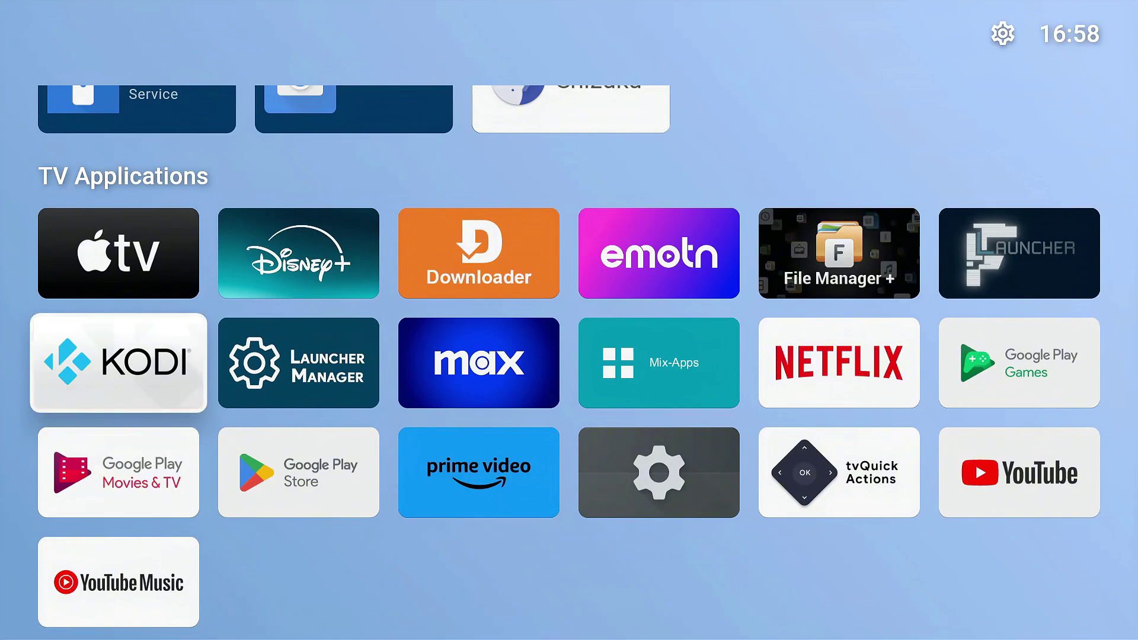
{"action": "key", "text": "Escape"}
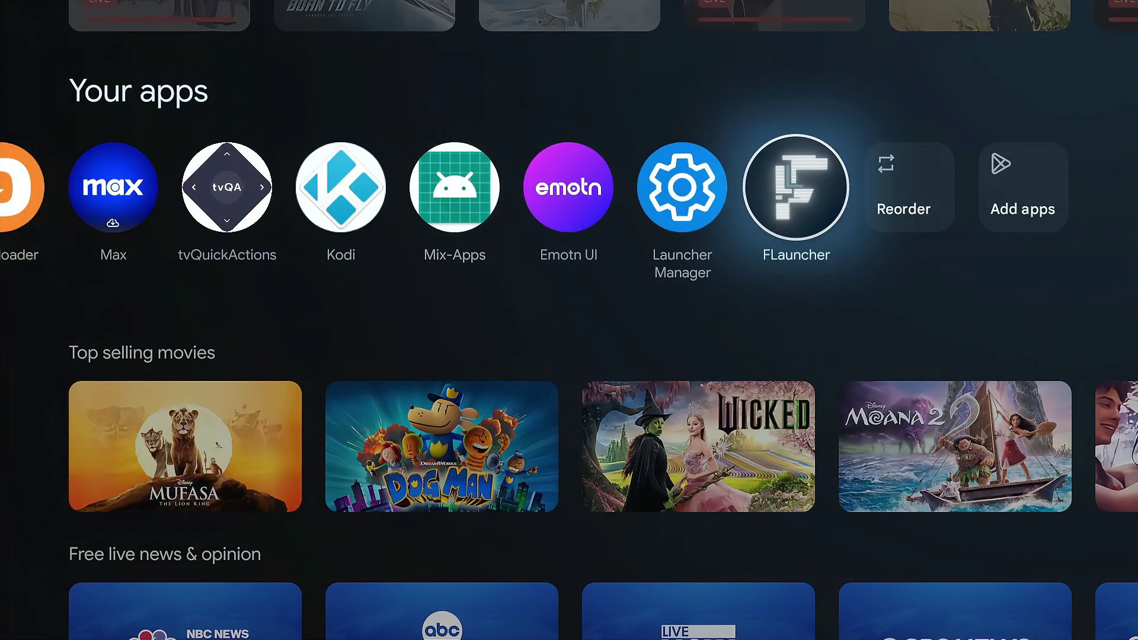
{"action": "key", "text": "Up"}
{"action": "key", "text": "Down"}
{"action": "key", "text": "Left"}
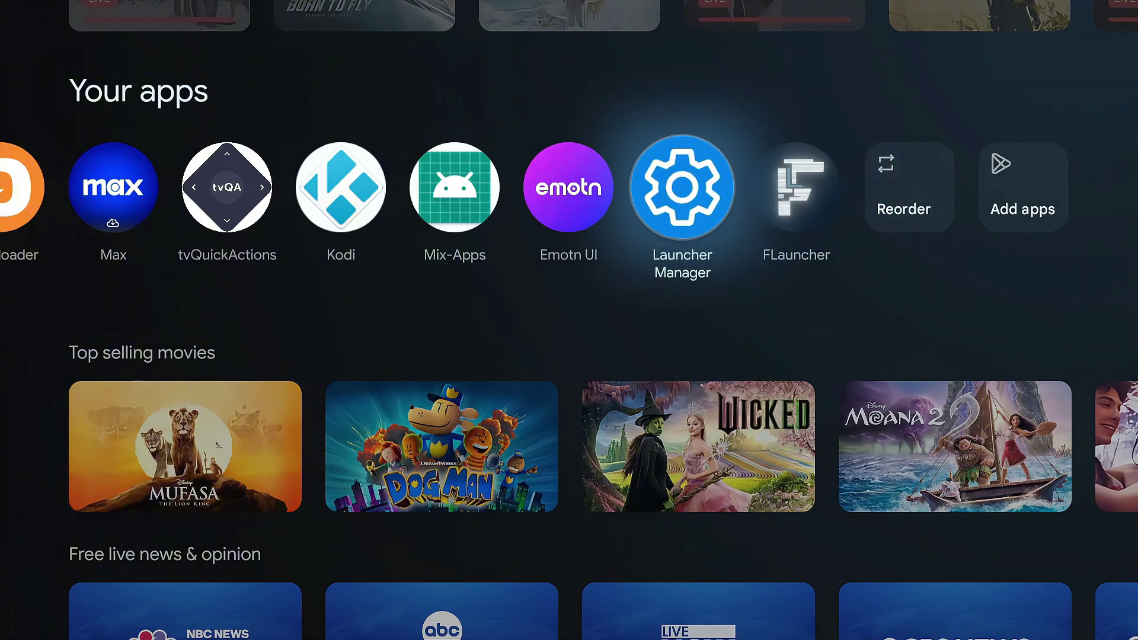
Choose Enable Custom Launcher in Launcher Manager and always allow USB debugging from this computer.
{"action": "key", "text": "Return"}
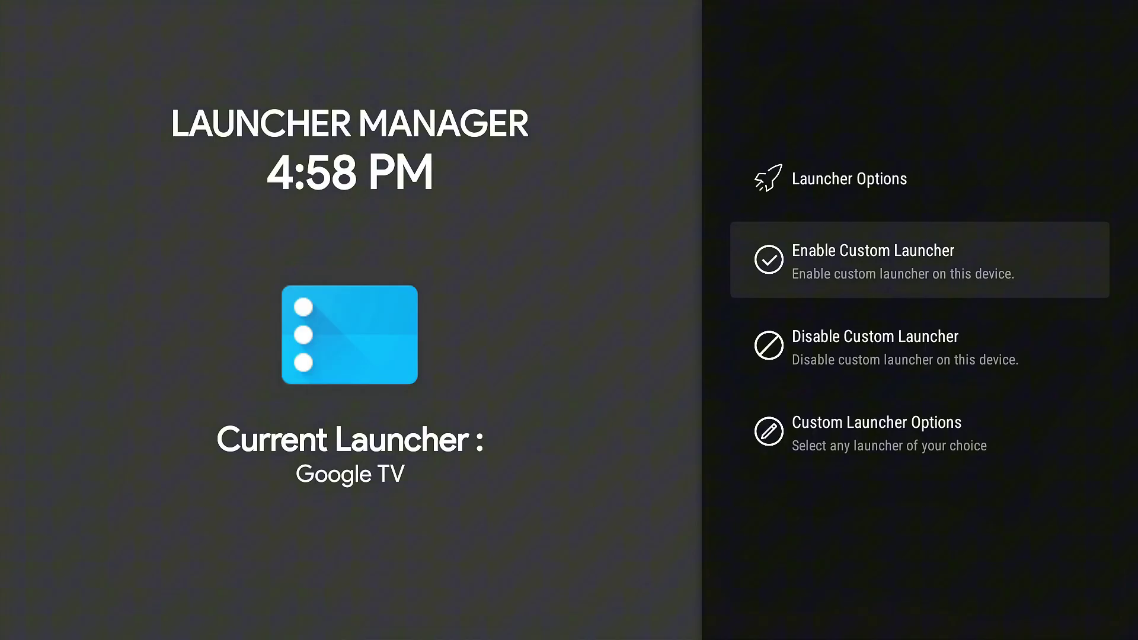
{"action": "key", "text": "Return"}
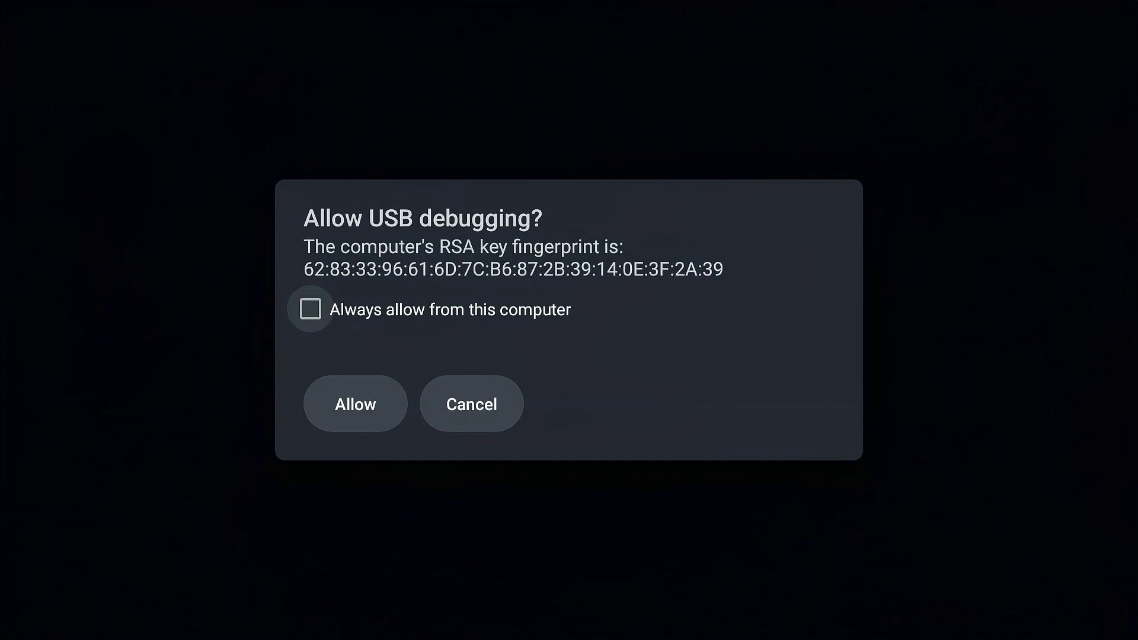
{"action": "key", "text": "Down"}
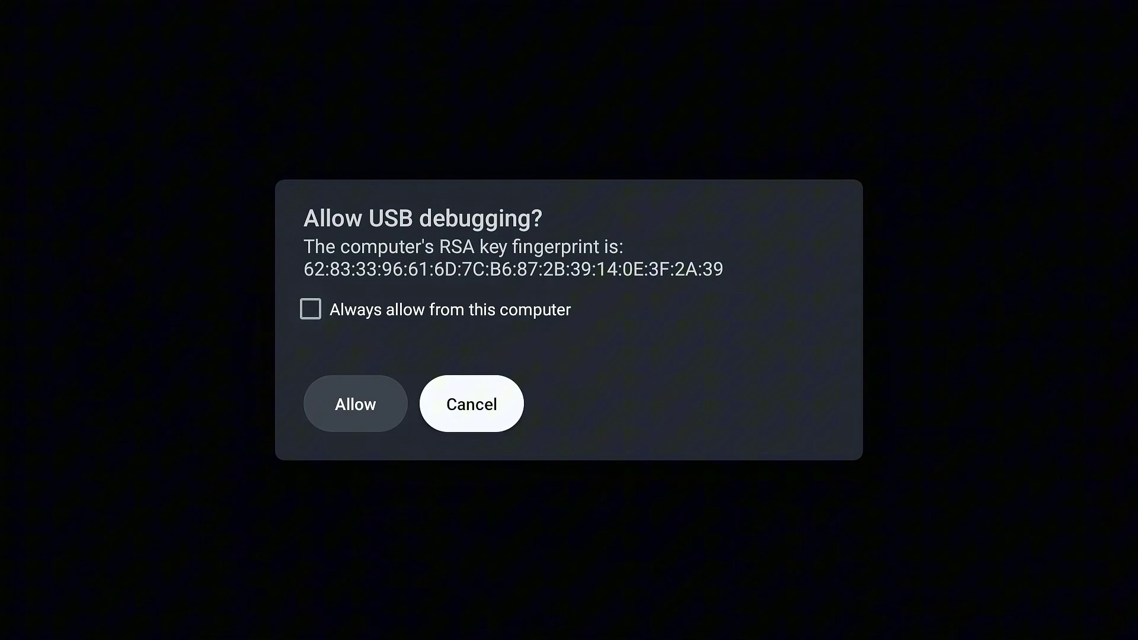
{"action": "key", "text": "Up"}
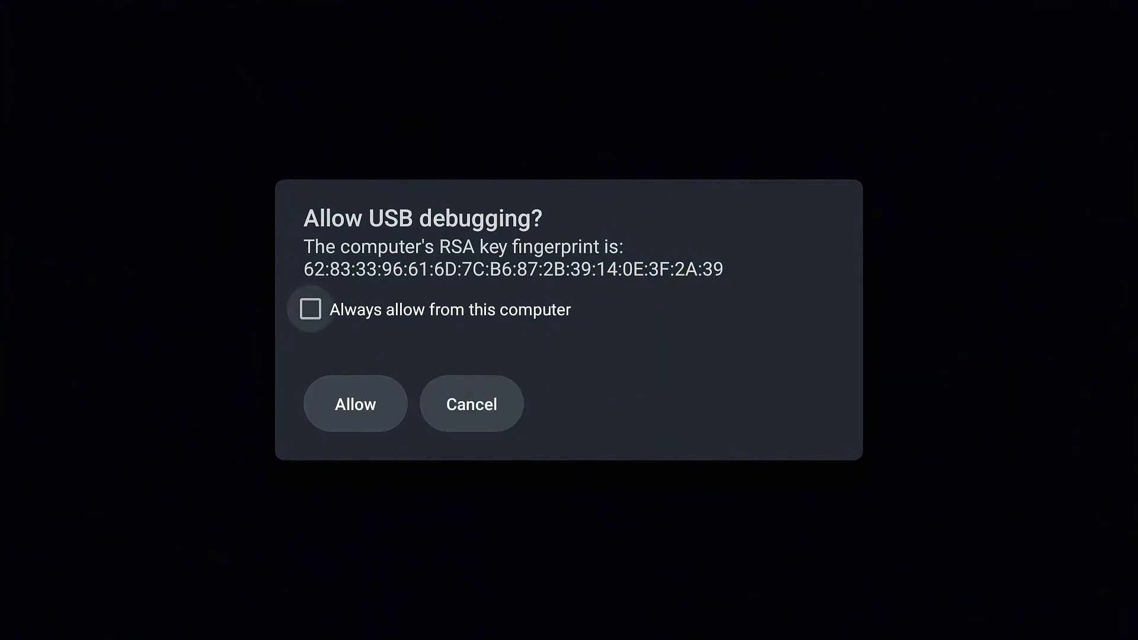
{"action": "key", "text": "Return"}
{"action": "key", "text": "Down"}
{"action": "key", "text": "Left"}
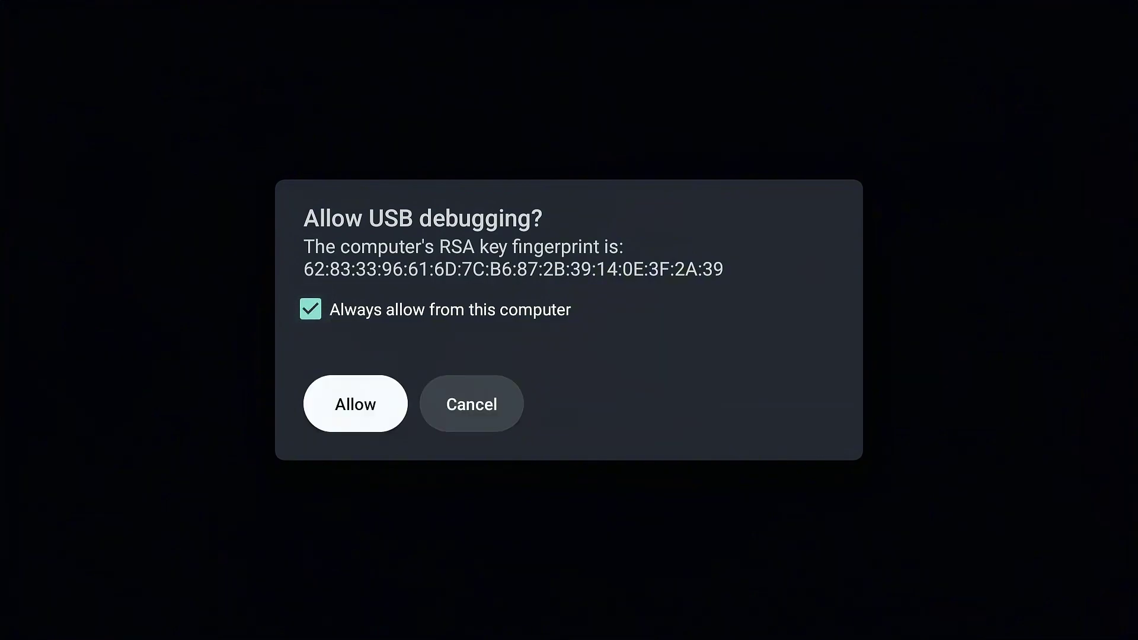
{"action": "key", "text": "Return"}
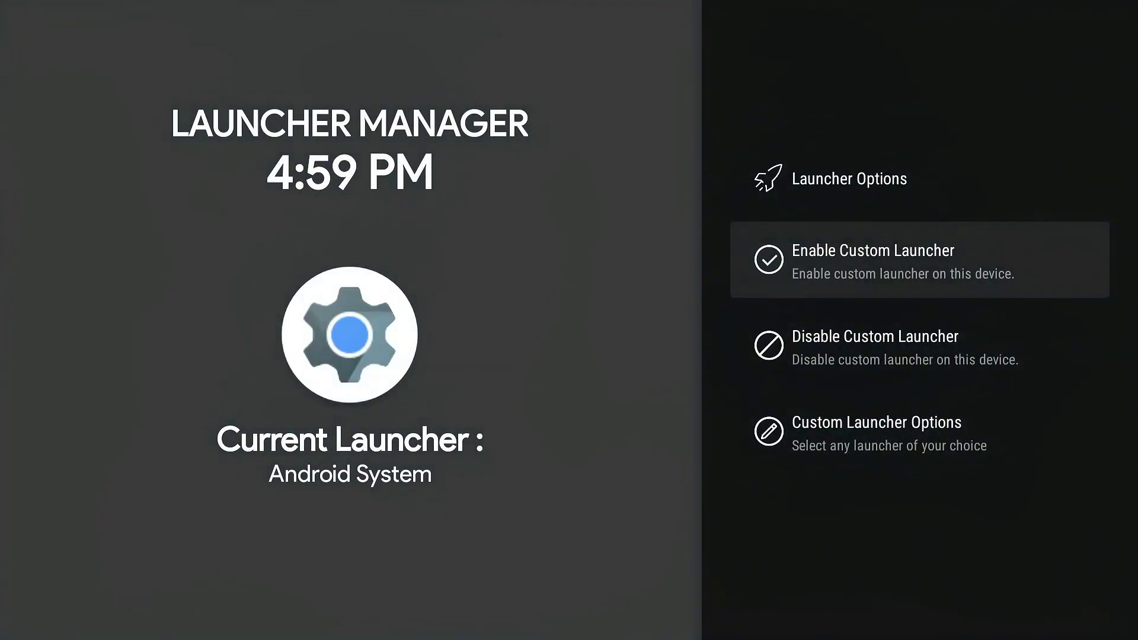
{"action": "key", "text": "Down"}
{"action": "key", "text": "Down"}
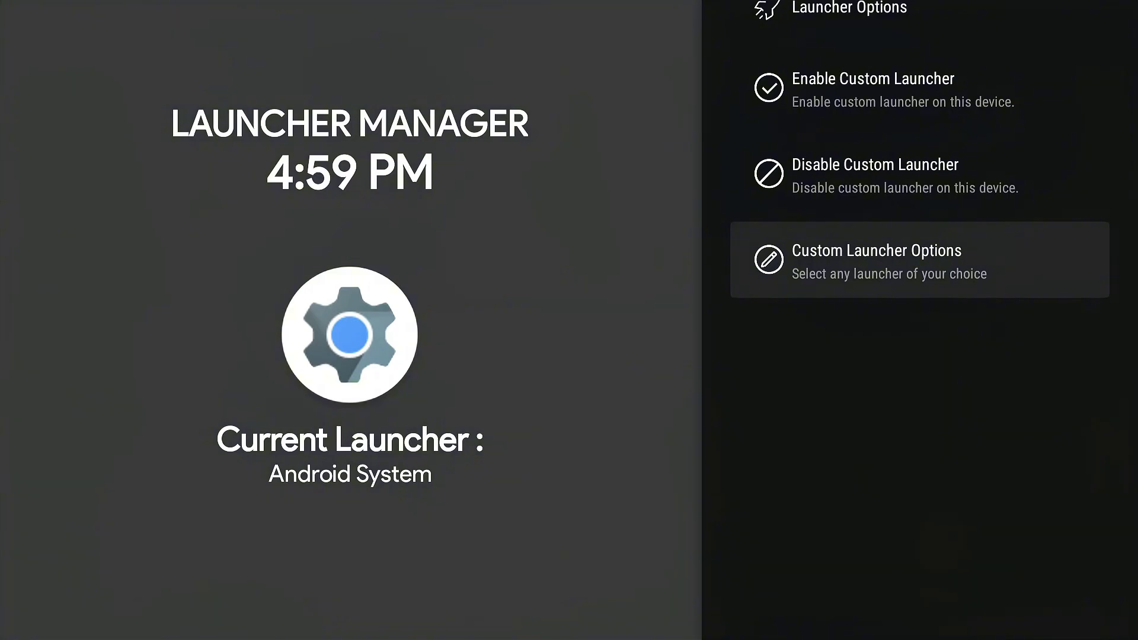
Set the Active launcher to FLauncher in Custom Launcher Options.
{"action": "key", "text": "Return"}
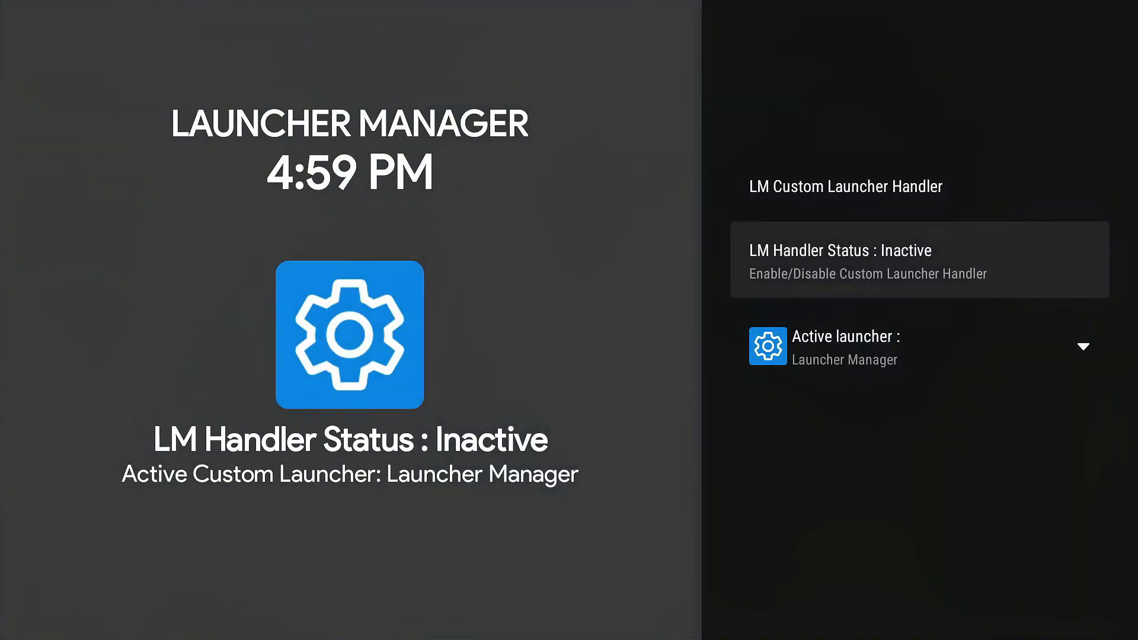
{"action": "key", "text": "Down"}
{"action": "key", "text": "Return"}
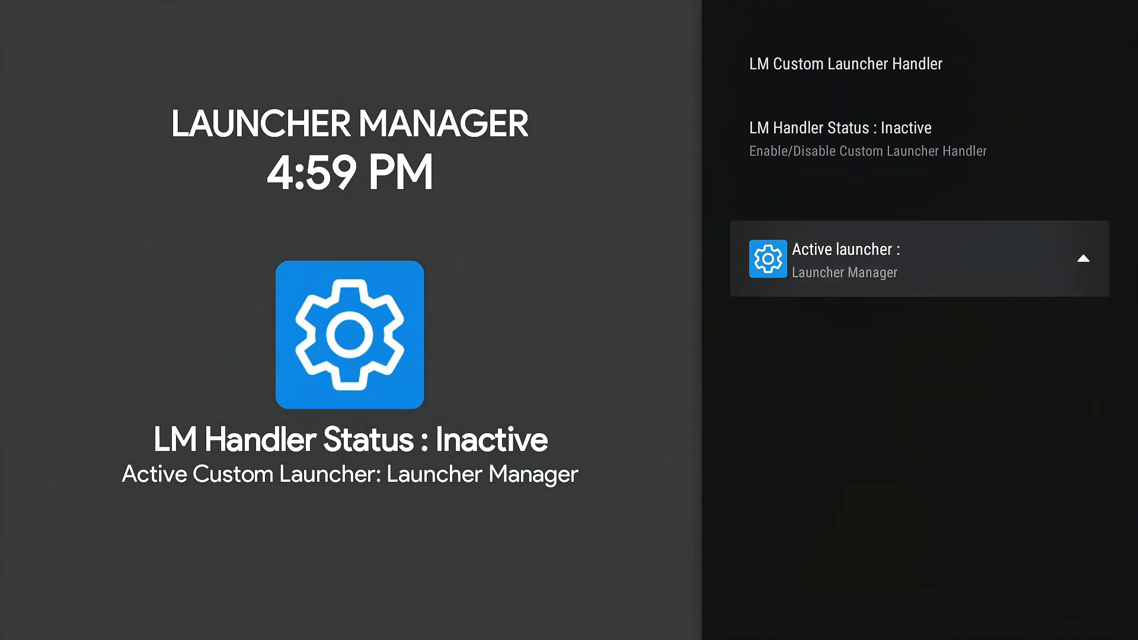
{"action": "key", "text": "Down"}
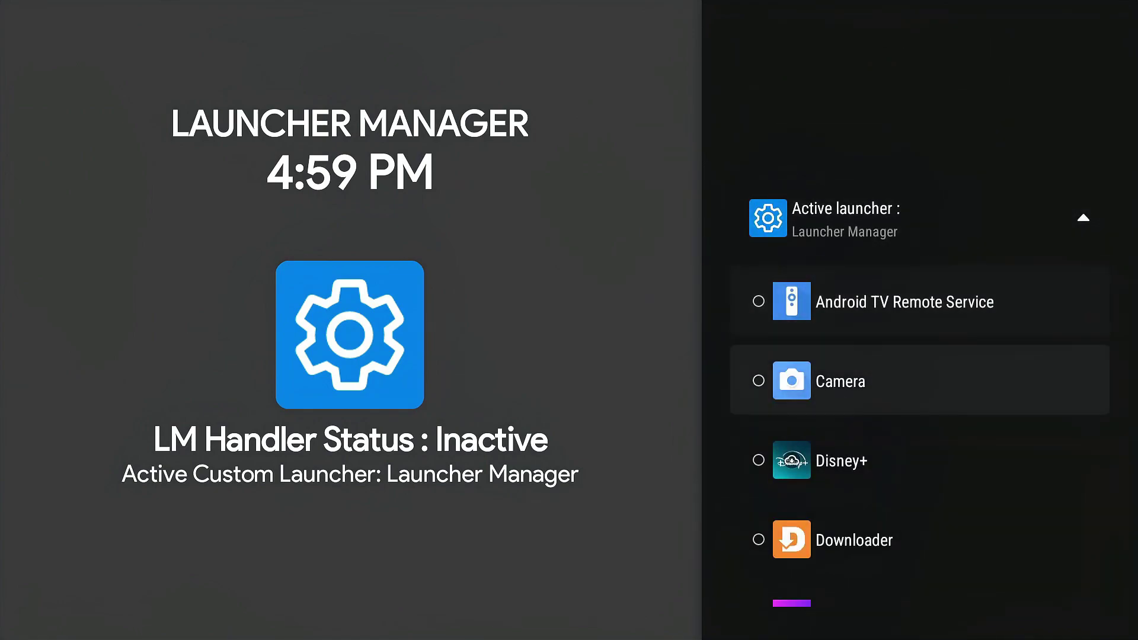
{"action": "key", "text": "Down"}
{"action": "key", "text": "Down"}
{"action": "key", "text": "Down"}
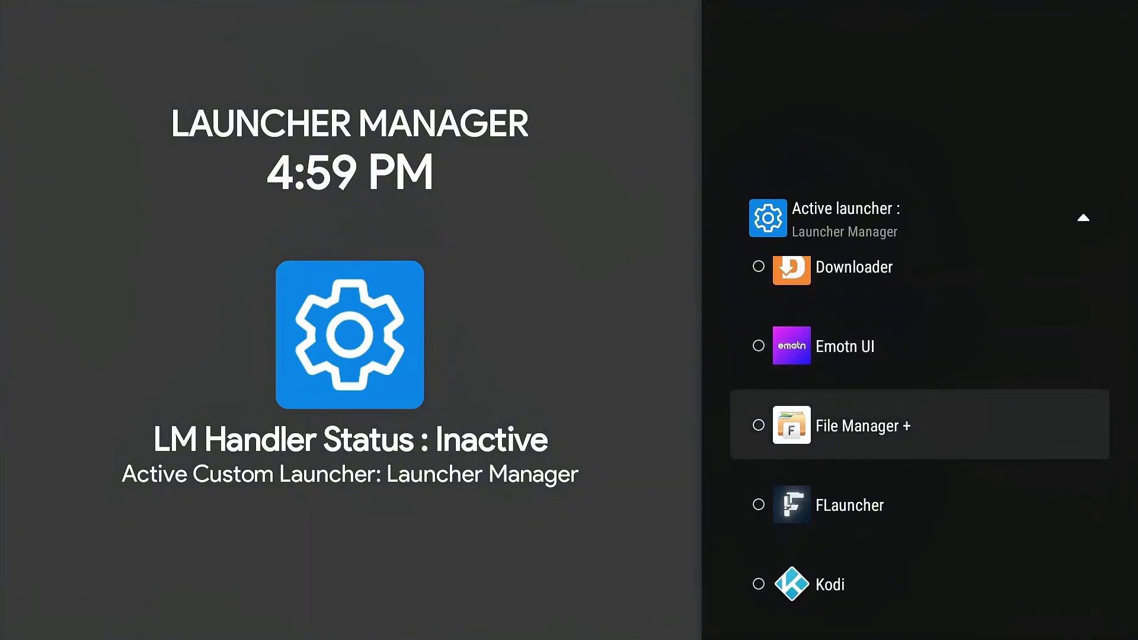
{"action": "key", "text": "Down"}
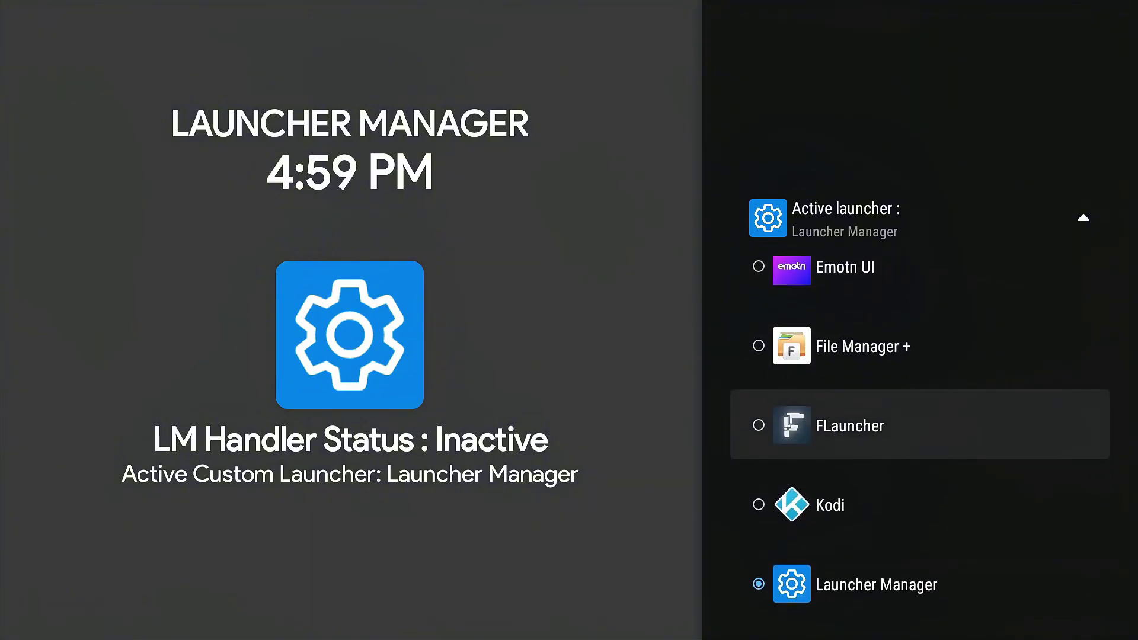
{"action": "key", "text": "Return"}
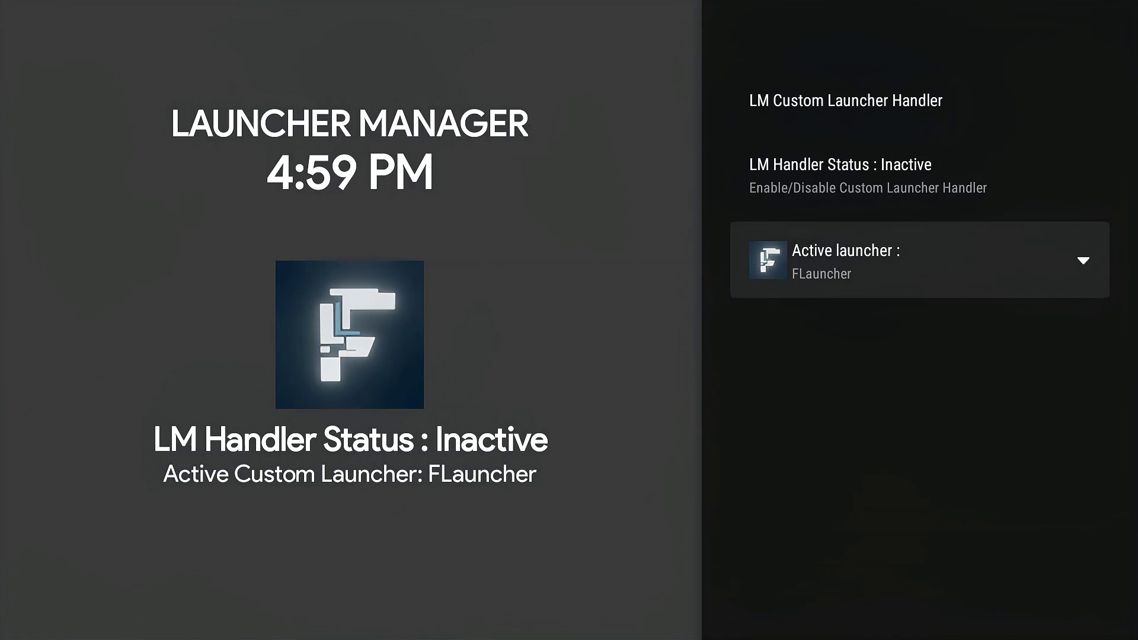
Choose FLauncher as the home app with 'Always'.
{"action": "key", "text": "Home"}
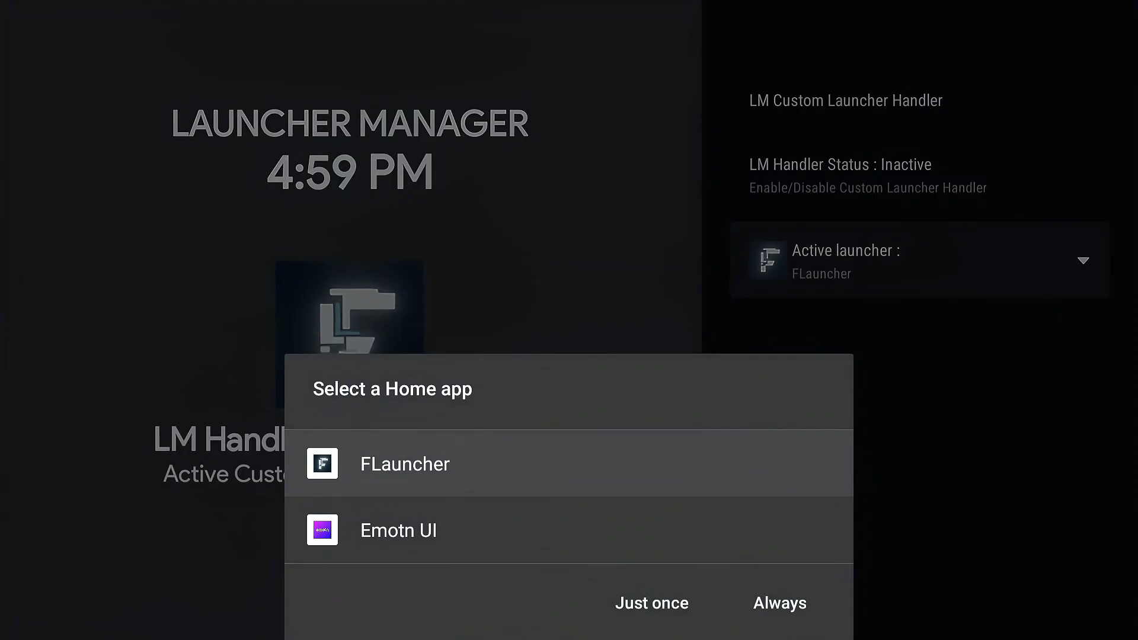
{"action": "key", "text": "Down"}
{"action": "key", "text": "Right"}
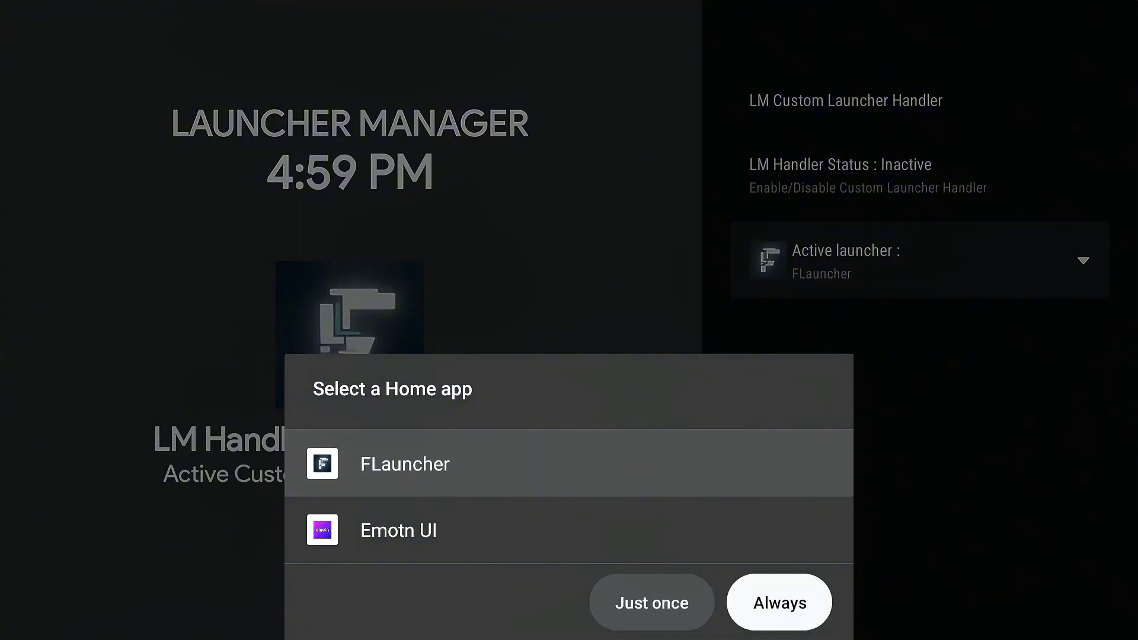
{"action": "key", "text": "Return"}
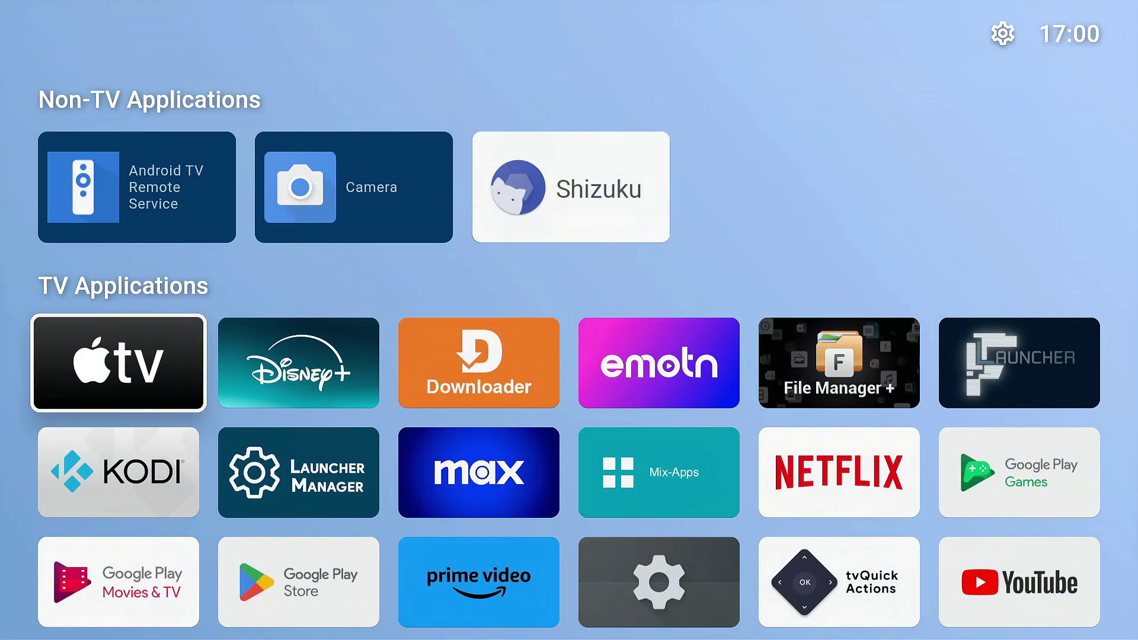
Open Launcher Manager from FLauncher's app rows.
{"action": "key", "text": "Down"}
{"action": "key", "text": "Right"}
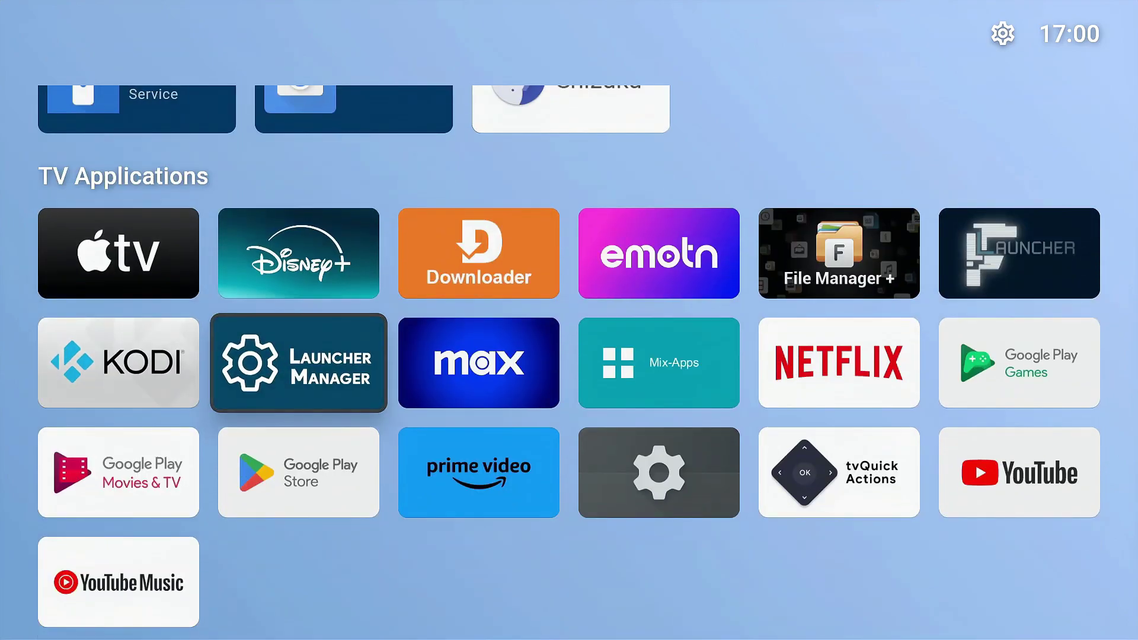
{"action": "key", "text": "Return"}
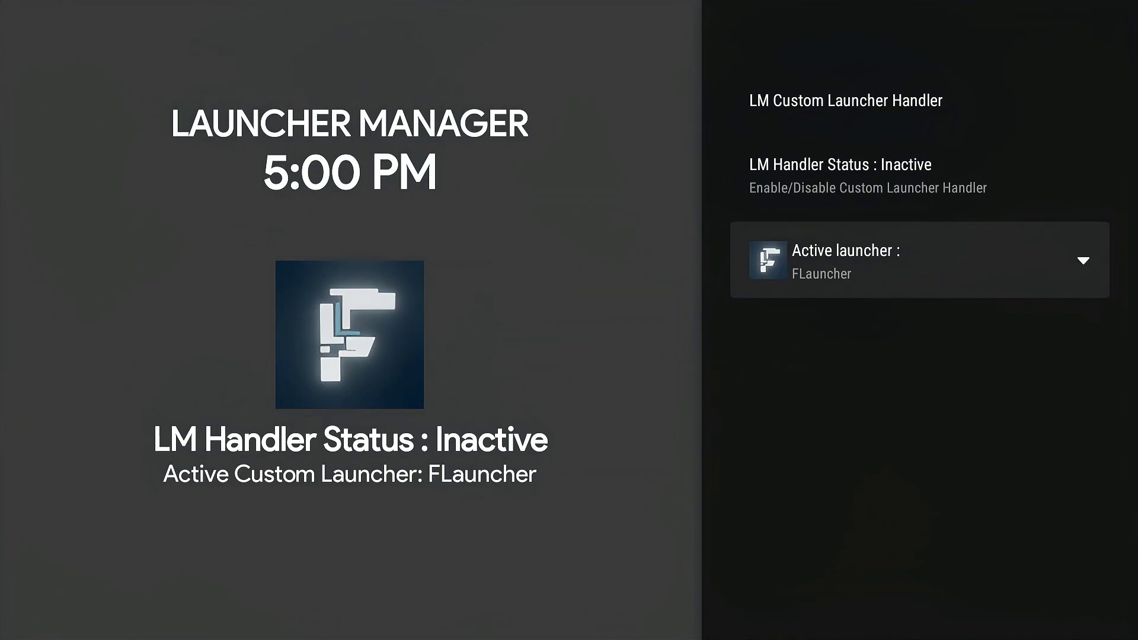
Set Emotn UI as the active launcher and switch LM Handler Status to Active.
{"action": "key", "text": "Escape"}
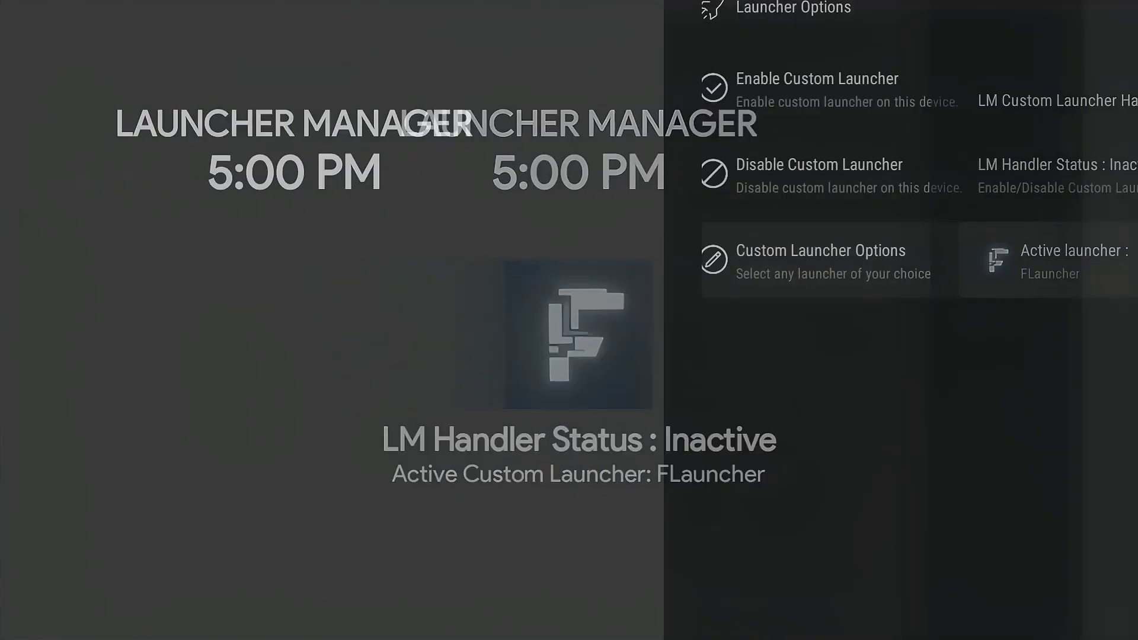
{"action": "key", "text": "Up"}
{"action": "key", "text": "Up"}
{"action": "key", "text": "Down"}
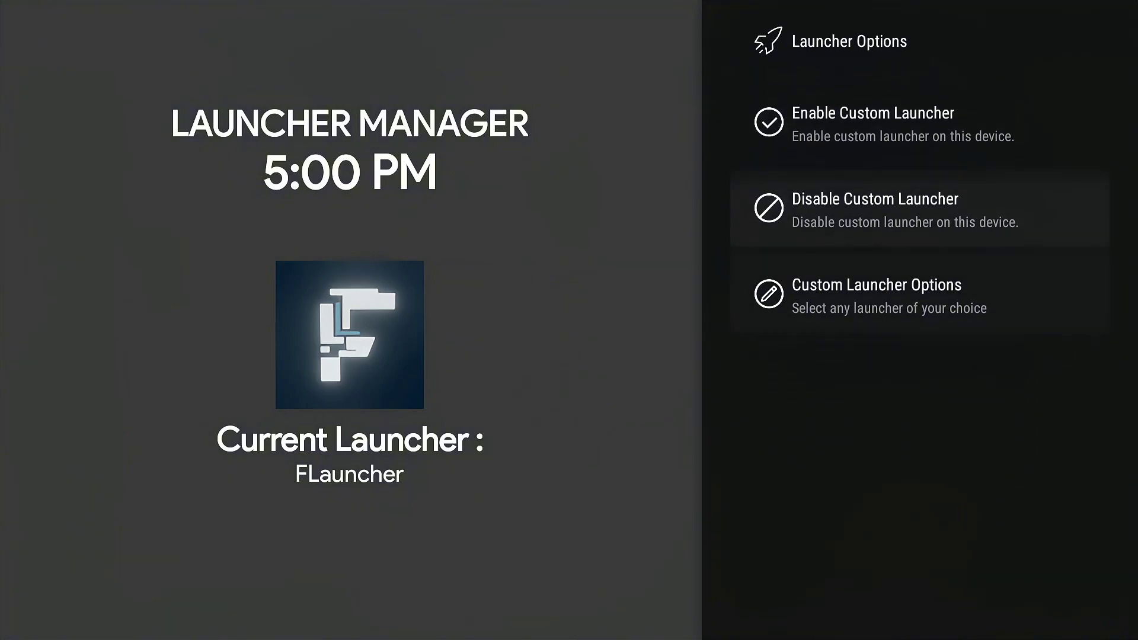
{"action": "key", "text": "Down"}
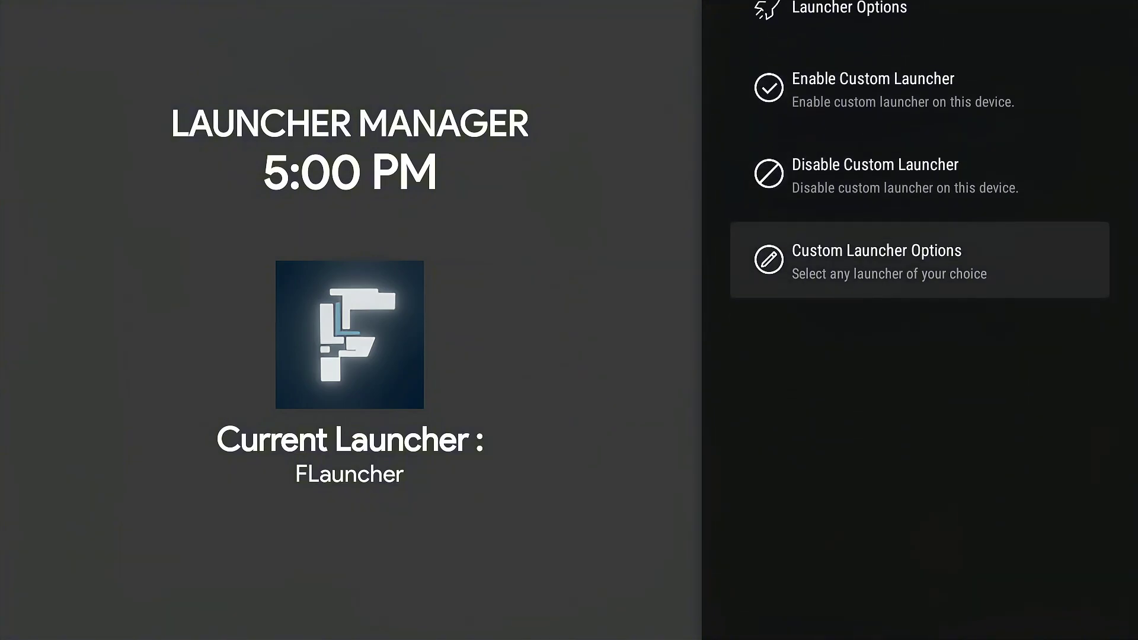
{"action": "key", "text": "Return"}
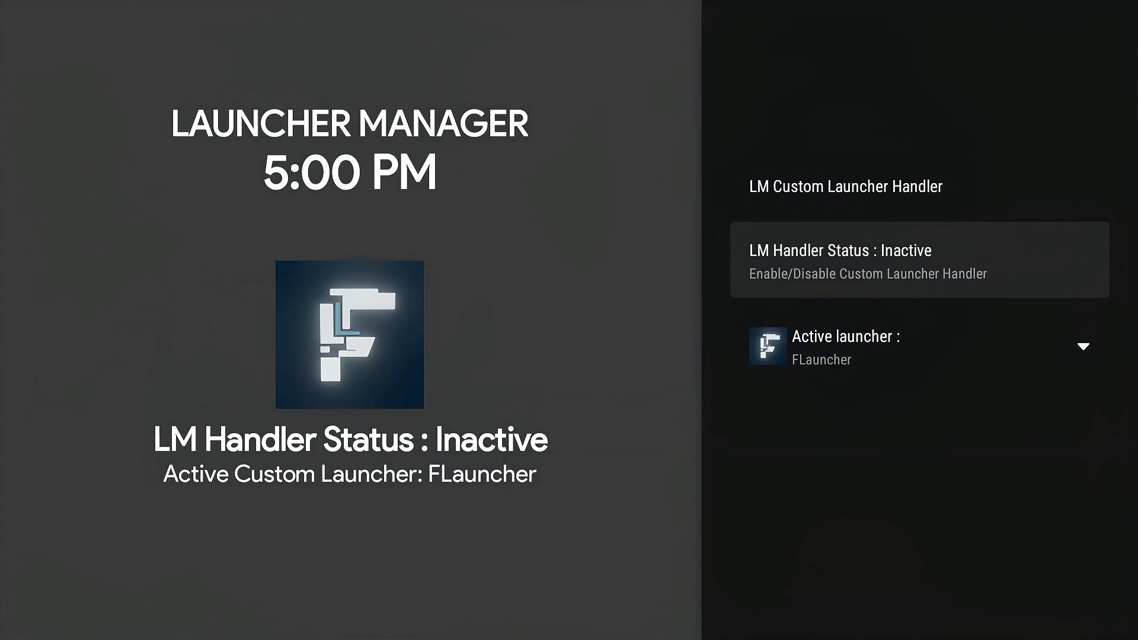
{"action": "key", "text": "Down"}
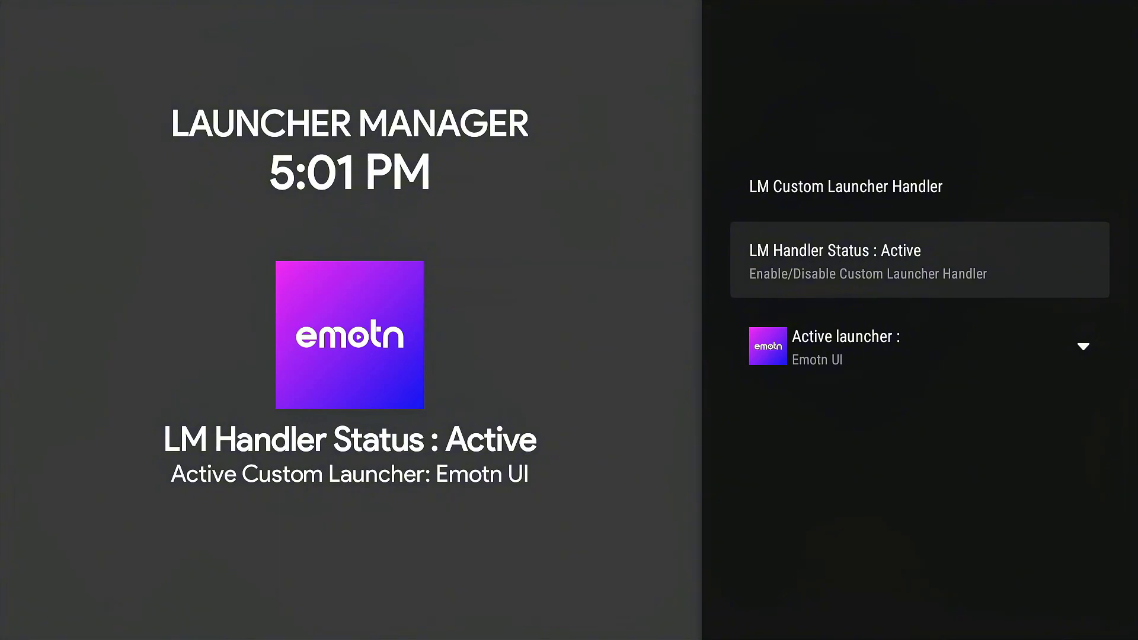
{"action": "key", "text": "Return"}
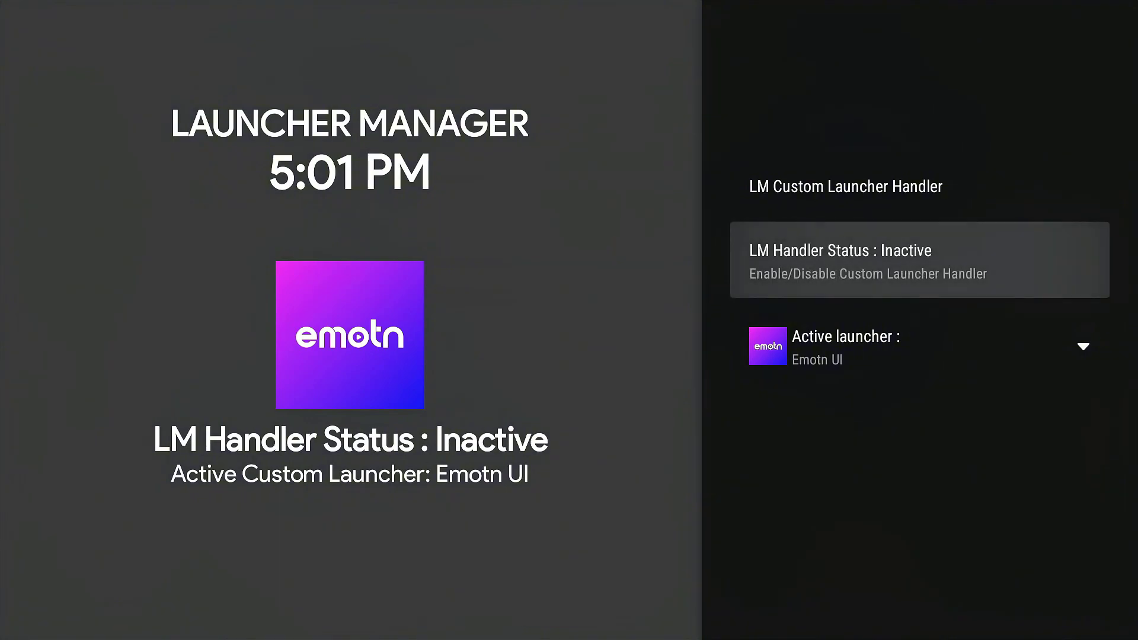
{"action": "key", "text": "Return"}
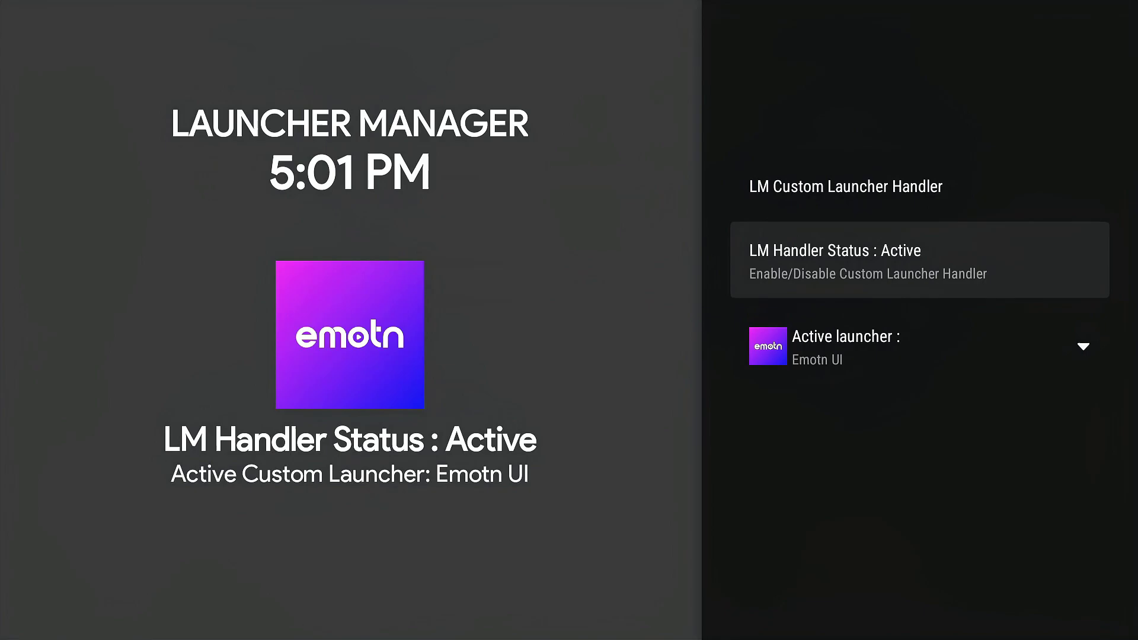
Launch Emotn UI, allow its photos and media access, and browse the app drawer.
{"action": "key", "text": "Home"}
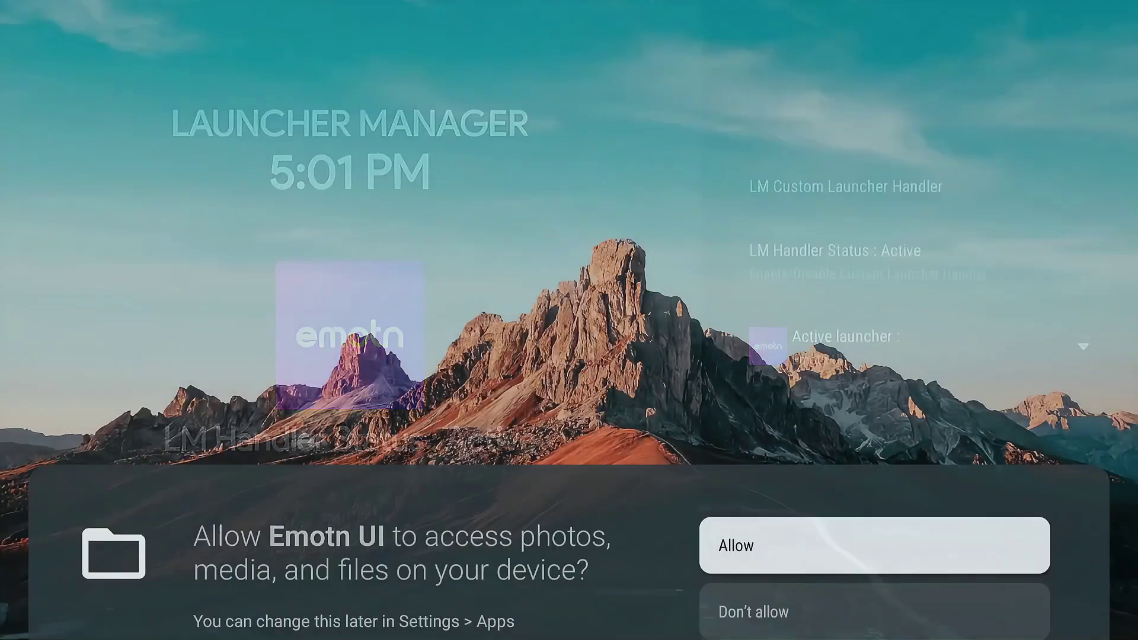
{"action": "key", "text": "Return"}
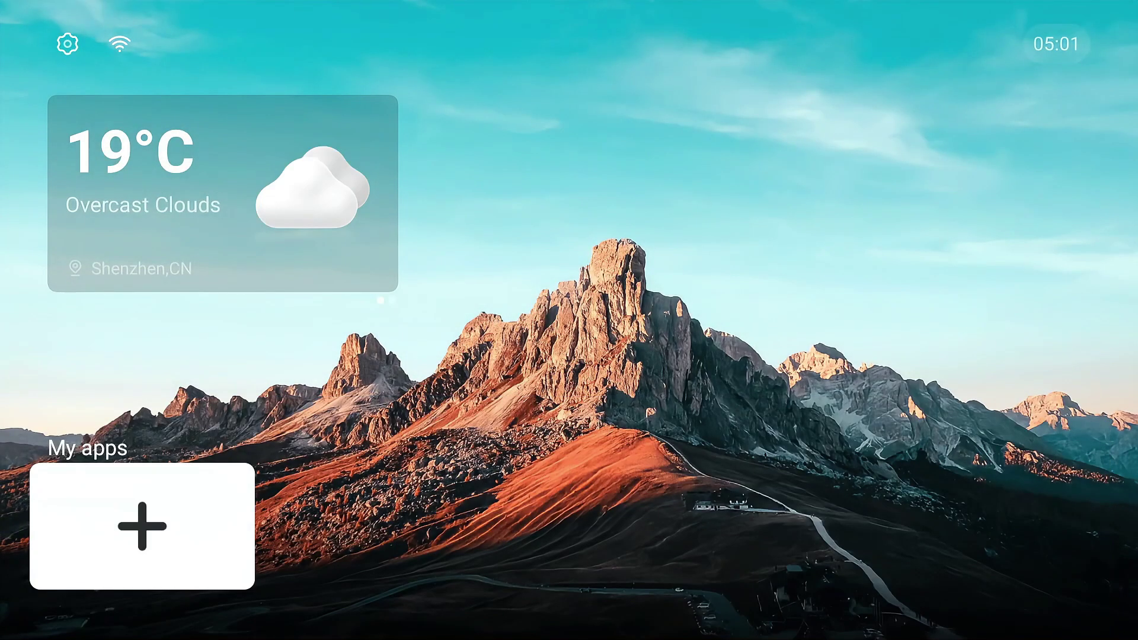
{"action": "key", "text": "Return"}
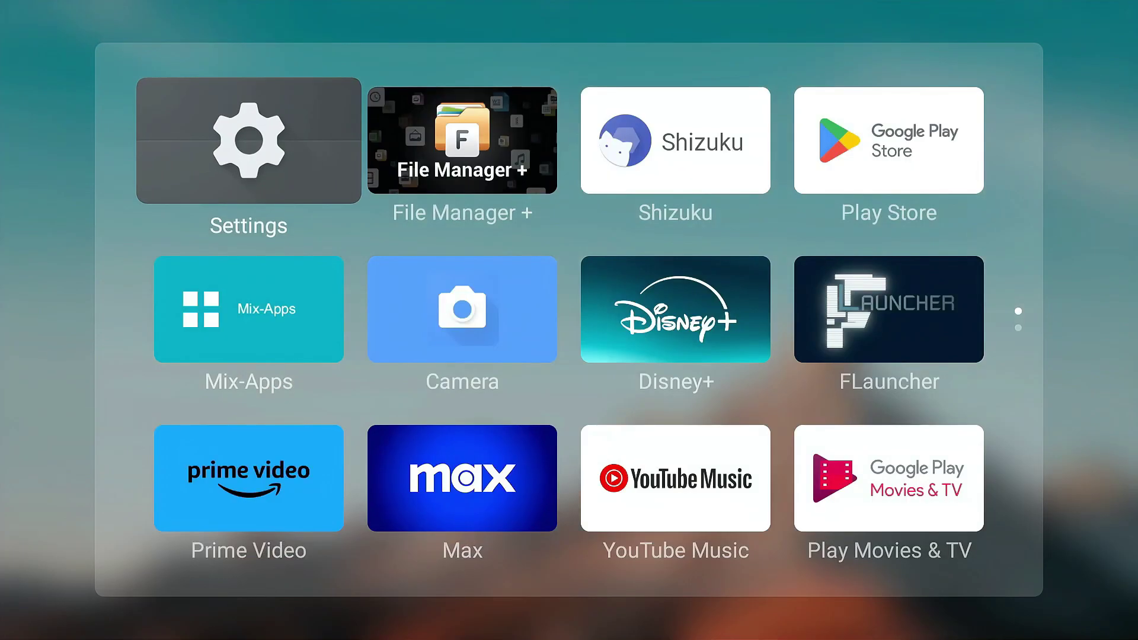
{"action": "key", "text": "Down"}
{"action": "key", "text": "Down"}
{"action": "key", "text": "Down"}
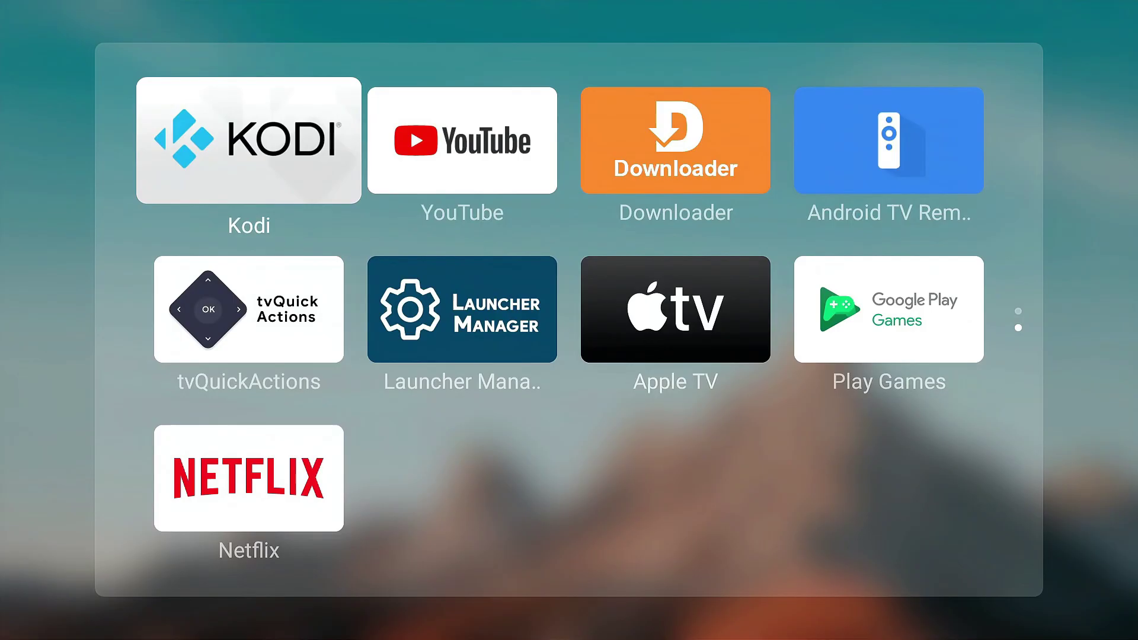
{"action": "key", "text": "Down"}
Reopen the Emotn UI app drawer and reach Launcher Manager on page two.
{"action": "key", "text": "Escape"}
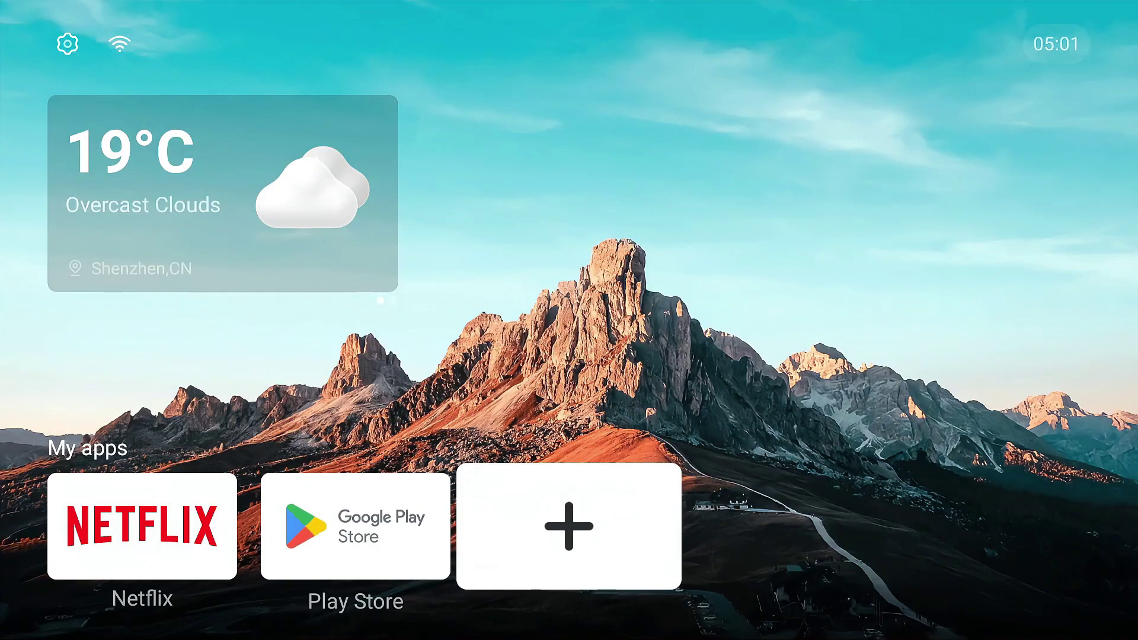
{"action": "key", "text": "Return"}
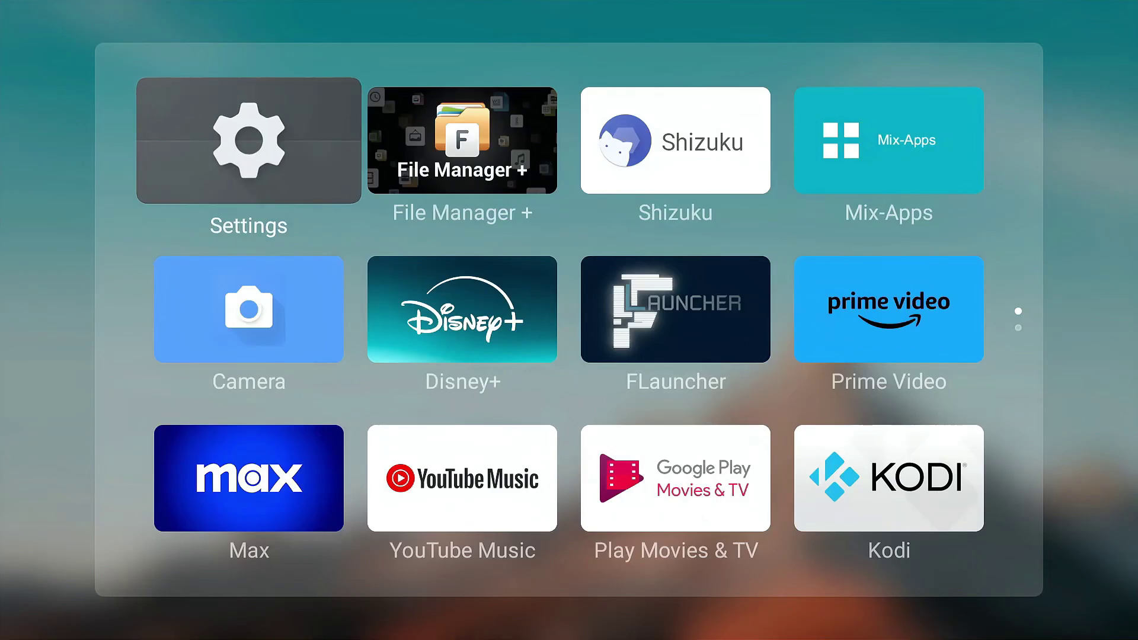
{"action": "key", "text": "Down"}
{"action": "key", "text": "Down"}
{"action": "key", "text": "Down"}
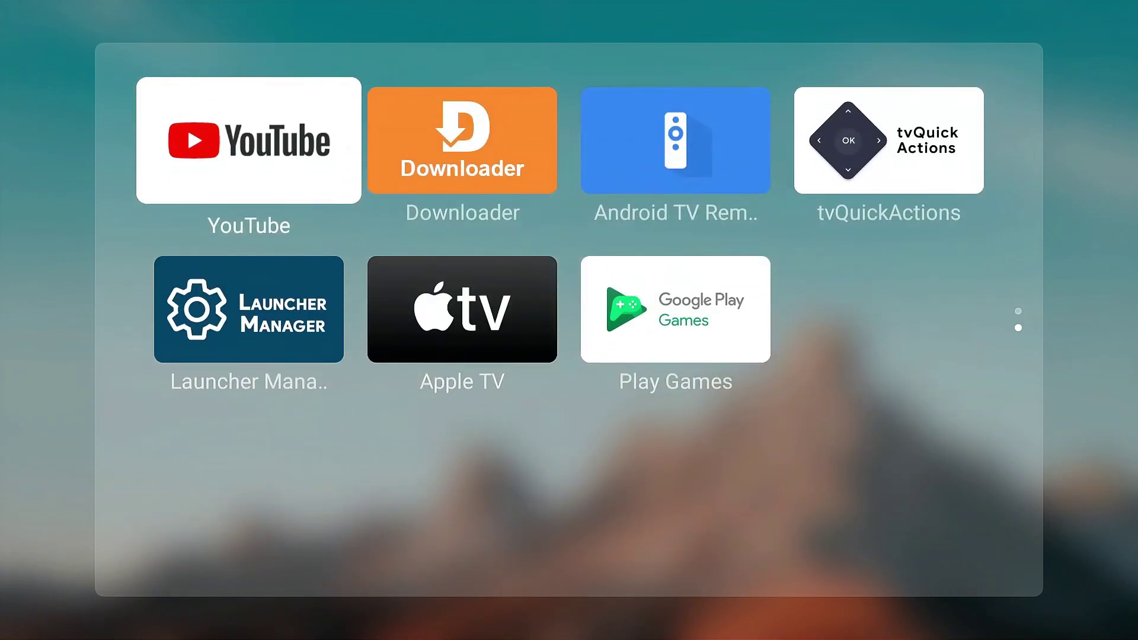
{"action": "key", "text": "Down"}
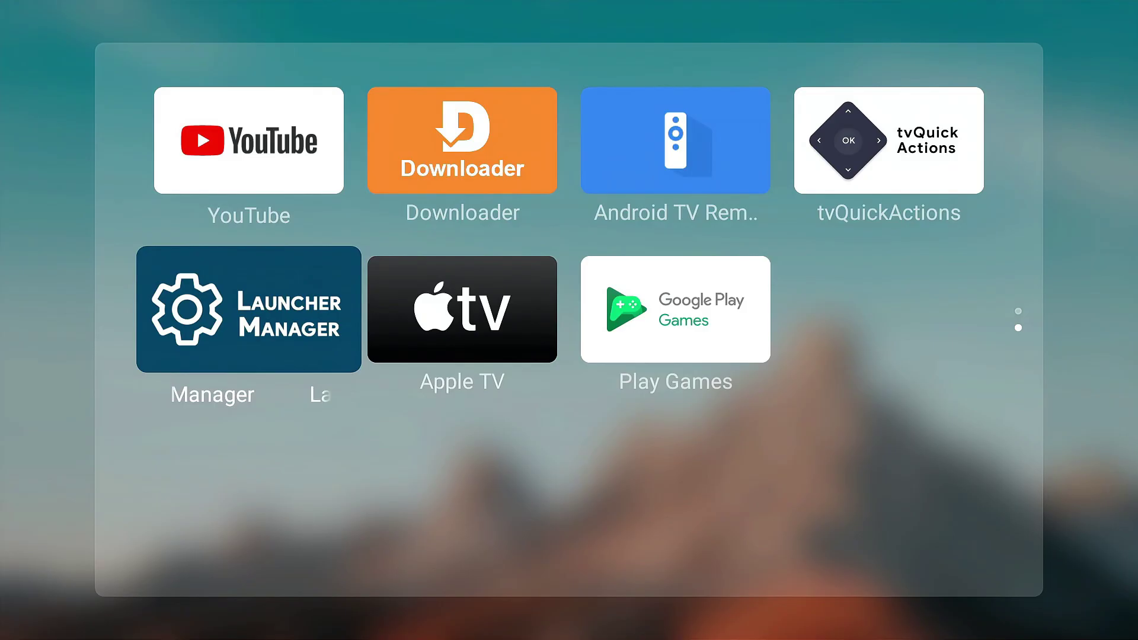
Open Launcher Manager and choose Disable Custom Launcher to restore Google TV.
{"action": "key", "text": "Return"}
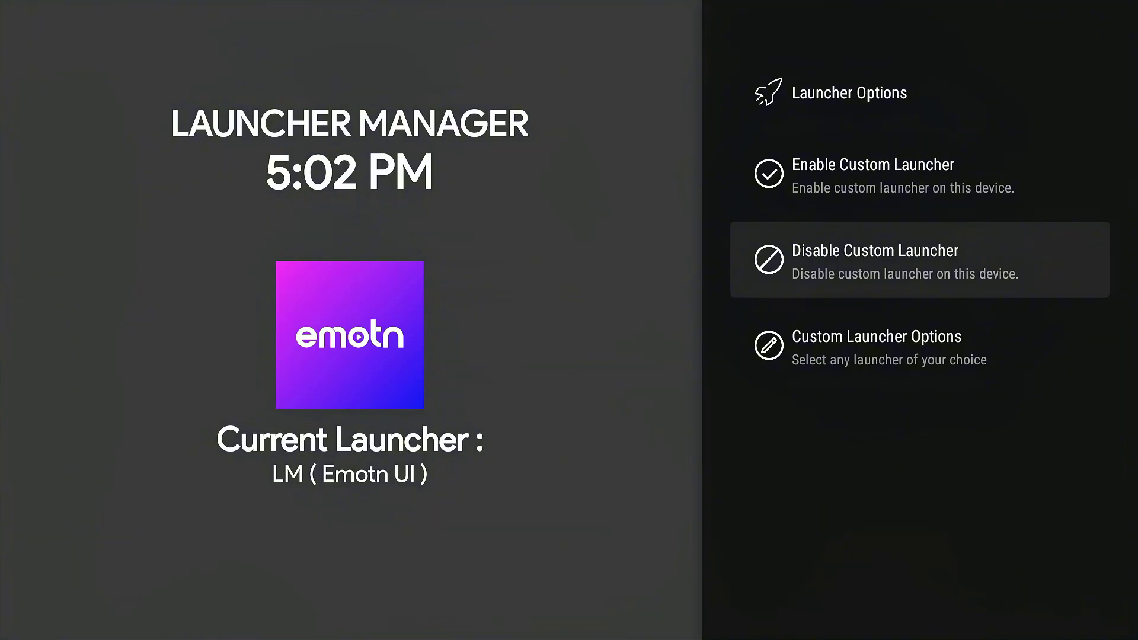
{"action": "key", "text": "Return"}
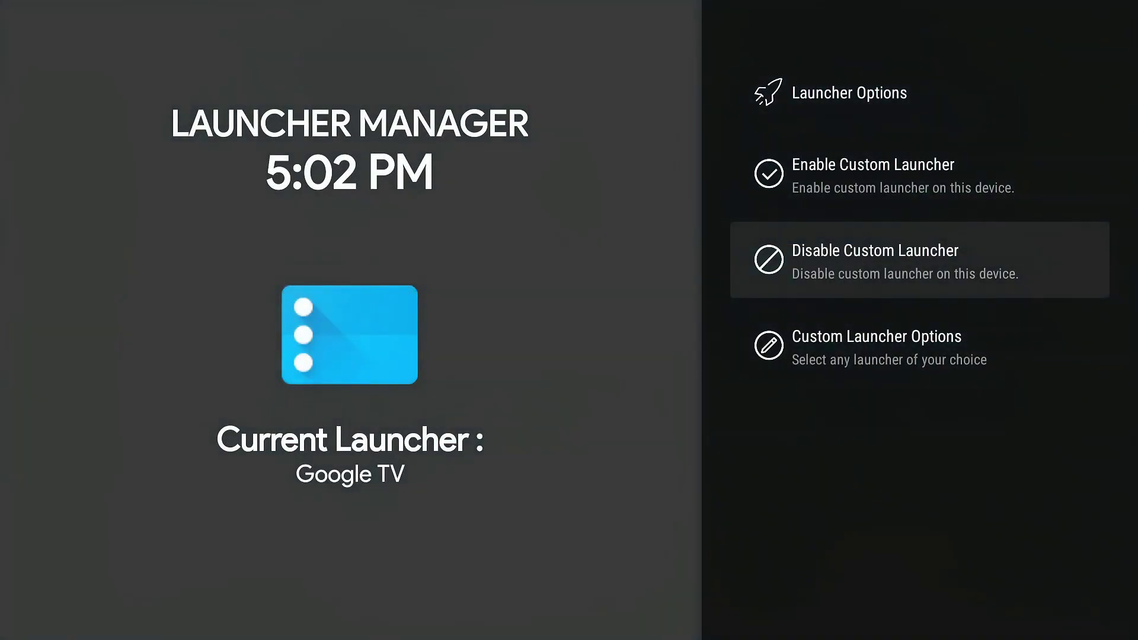